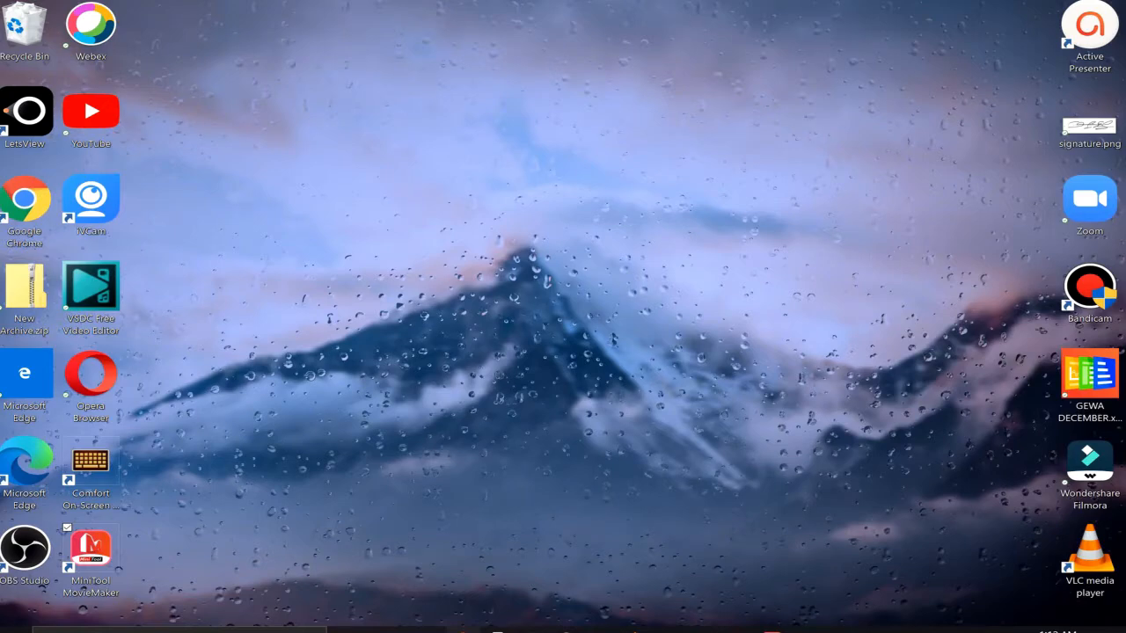
- Search the web for "minitool movei maker" in a new browser tab and dismiss the translation popup
click(463, 630)
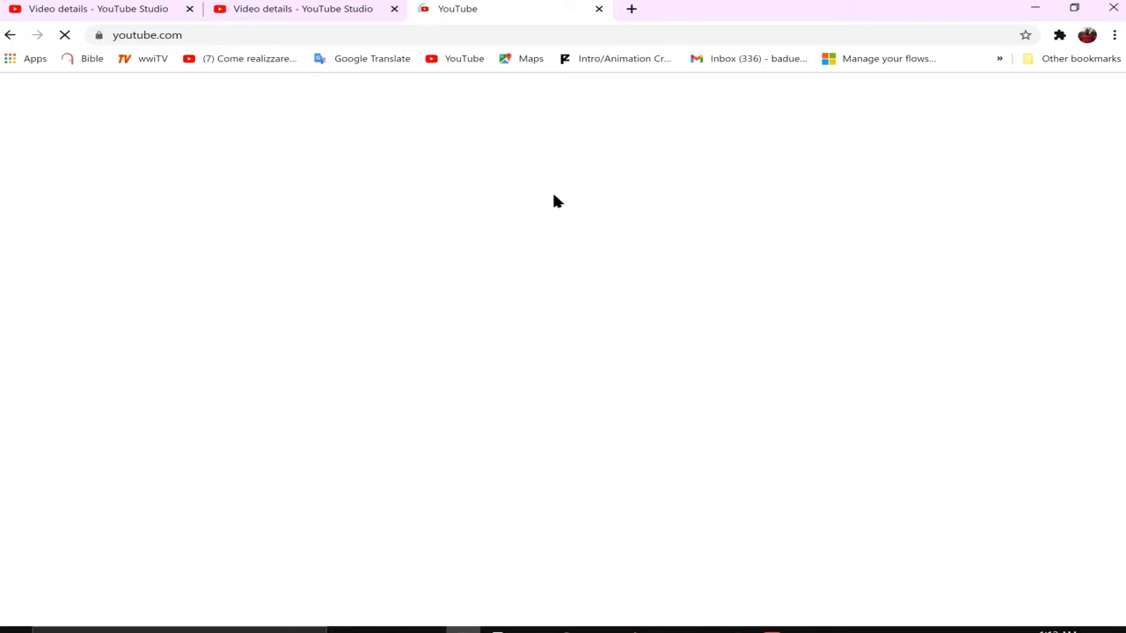
click(631, 9)
text(m)
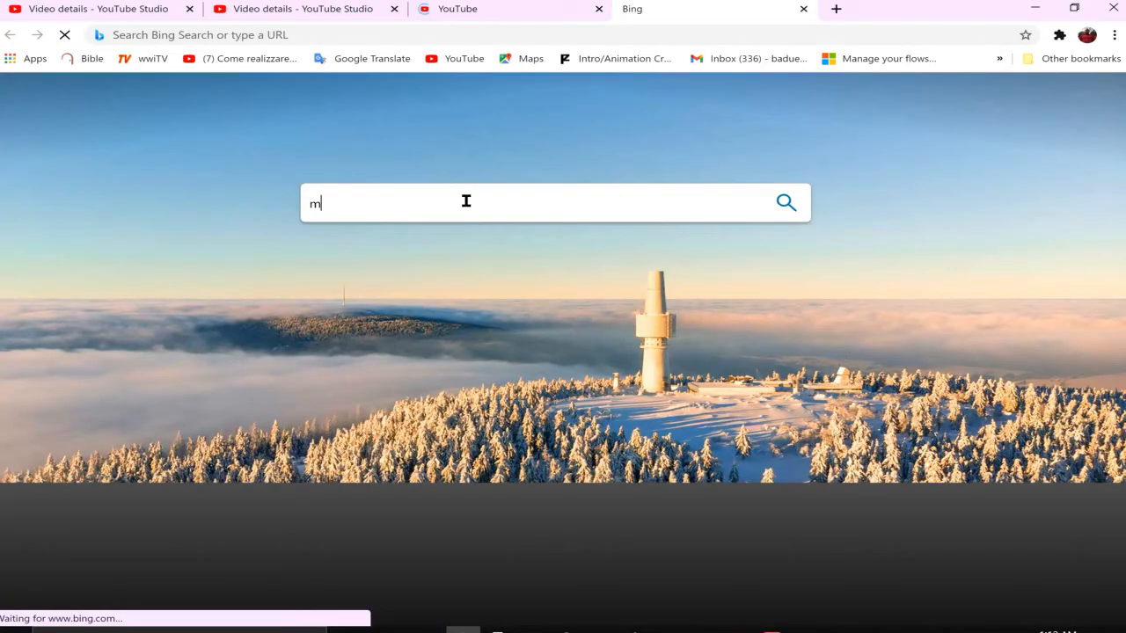
text(initool)
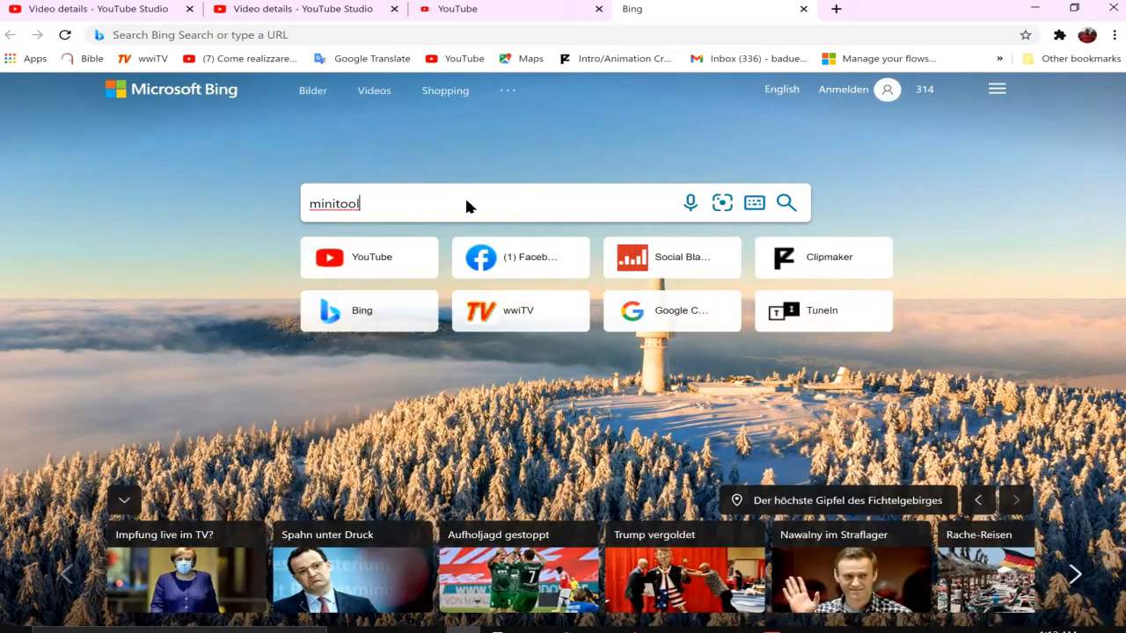
text(l m)
key(BackSpace)
key(BackSpace)
key(BackSpace)
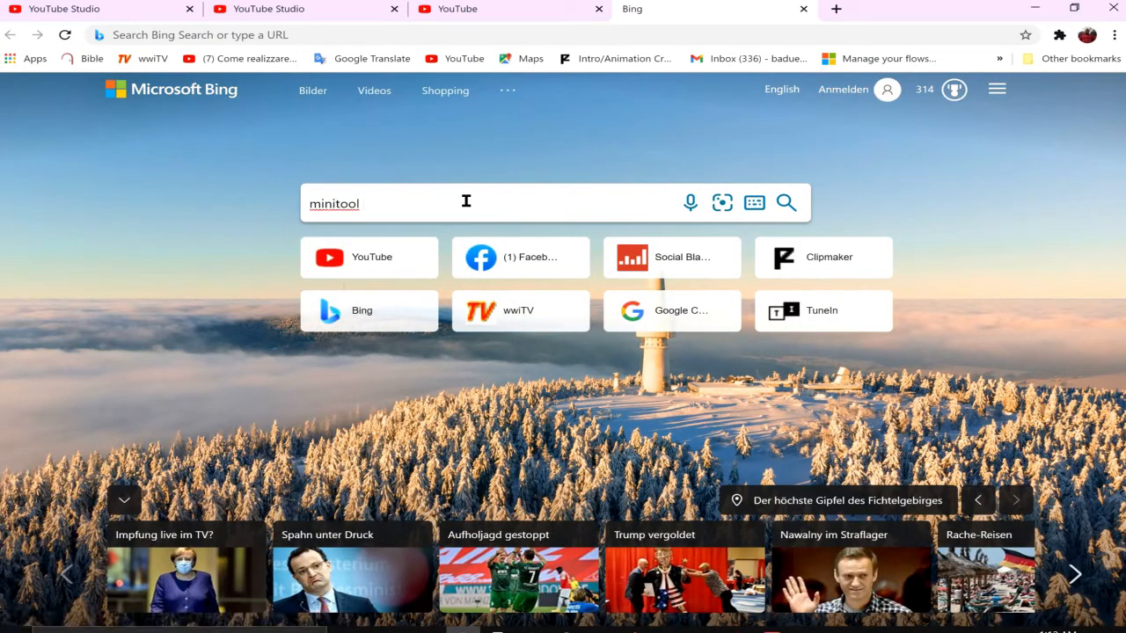
text(movei maker)
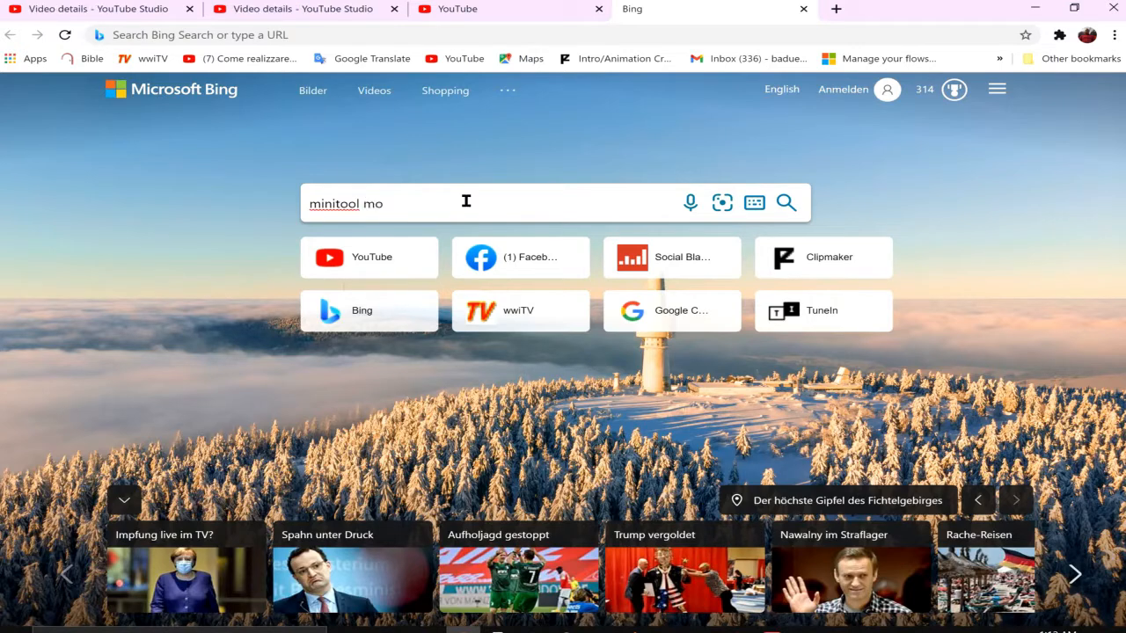
click(787, 203)
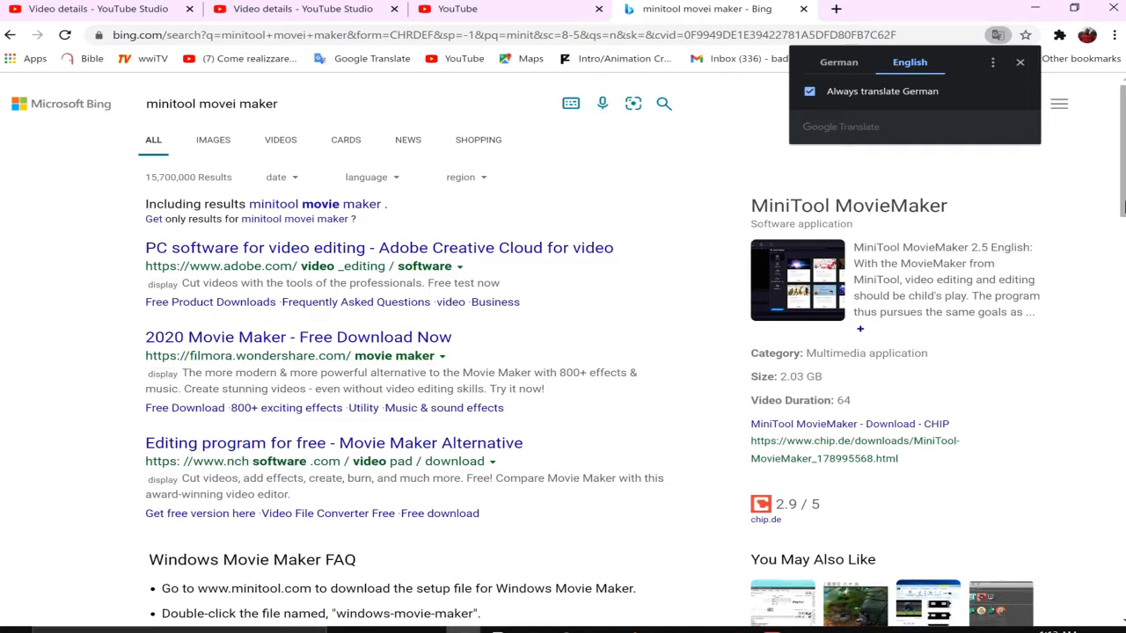
click(1017, 66)
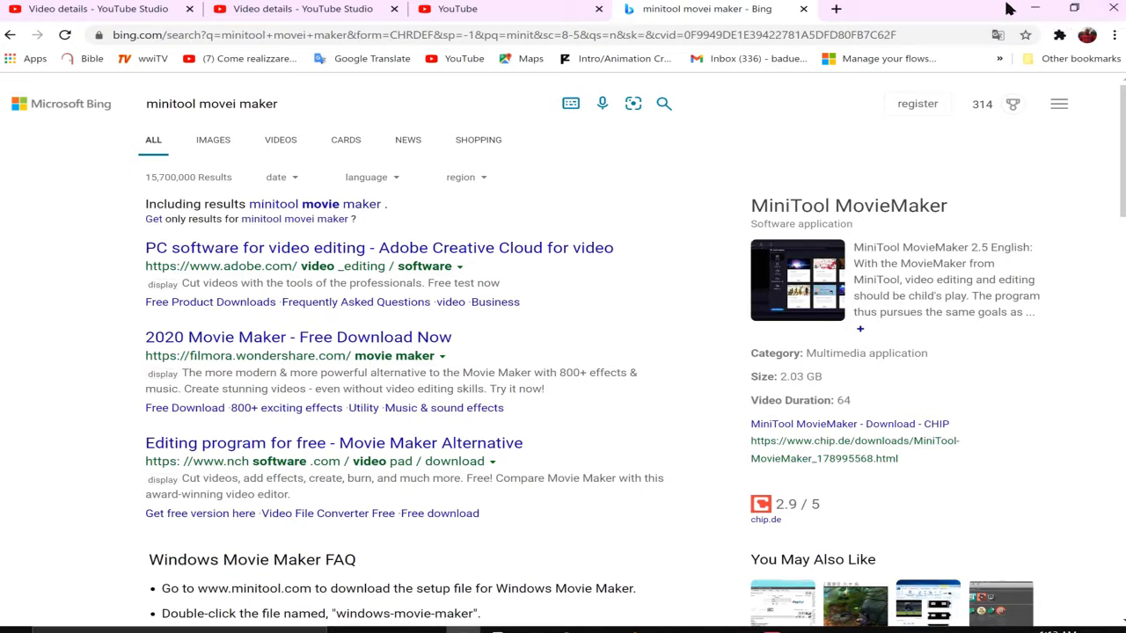
- Switch to MiniTool MovieMaker from the desktop and browse the complete set of movie templates
click(1033, 11)
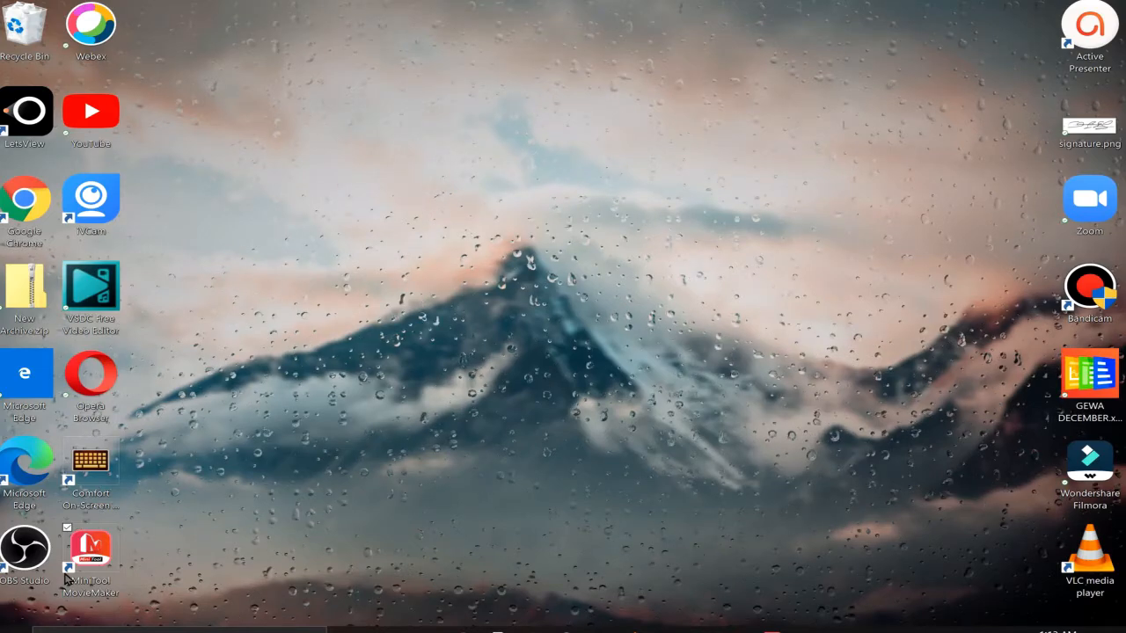
double_click(91, 558)
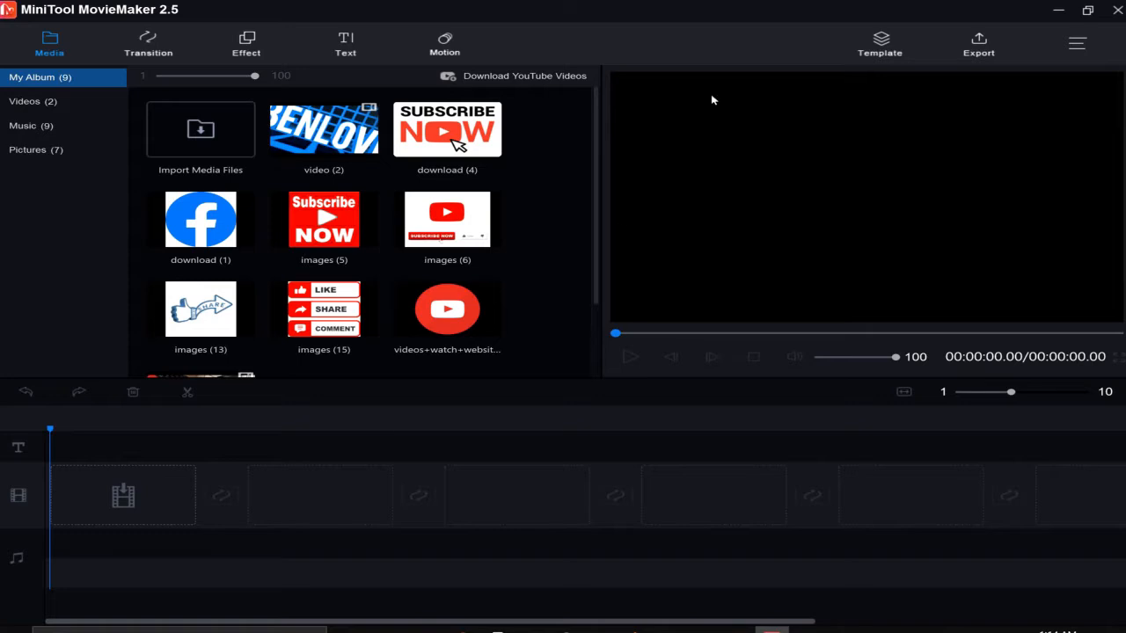
click(869, 53)
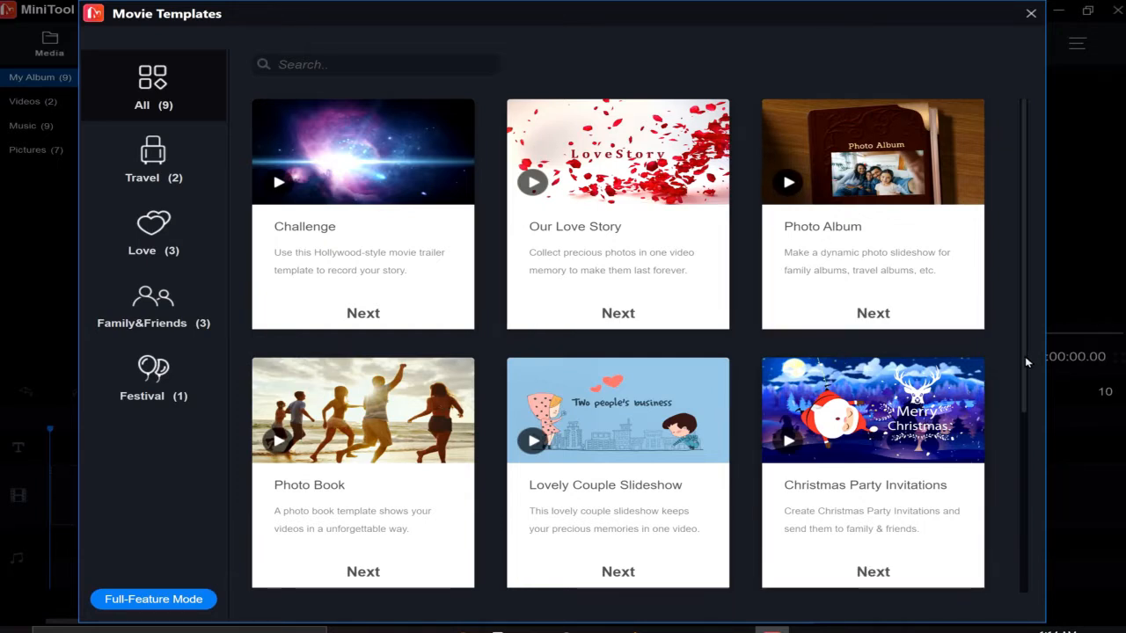
drag(1024, 356, 1033, 590)
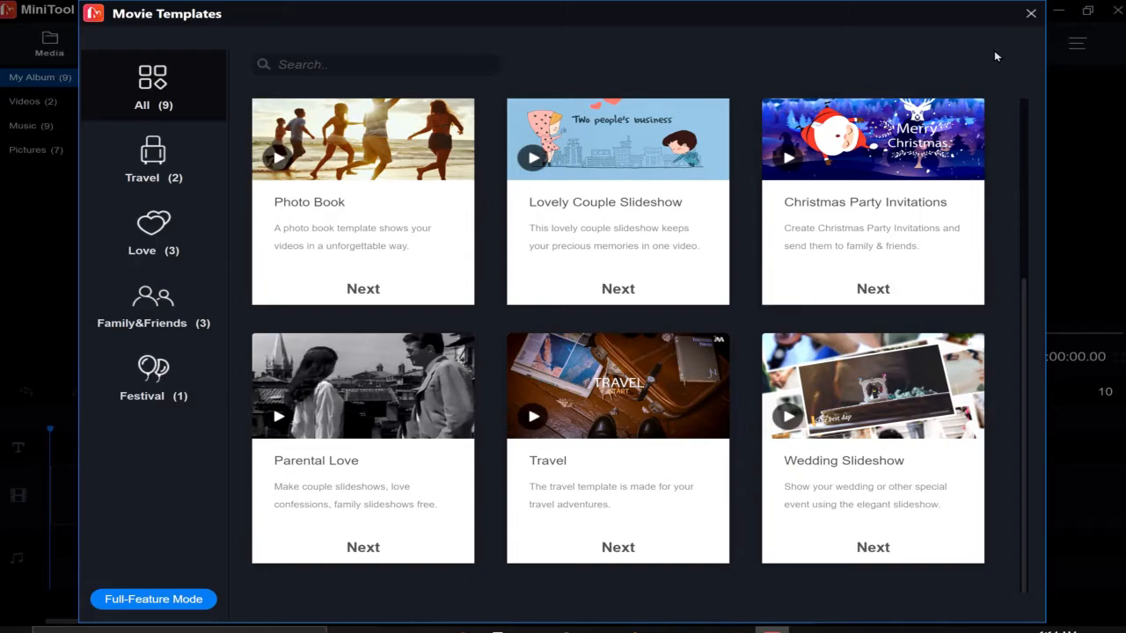
click(1030, 13)
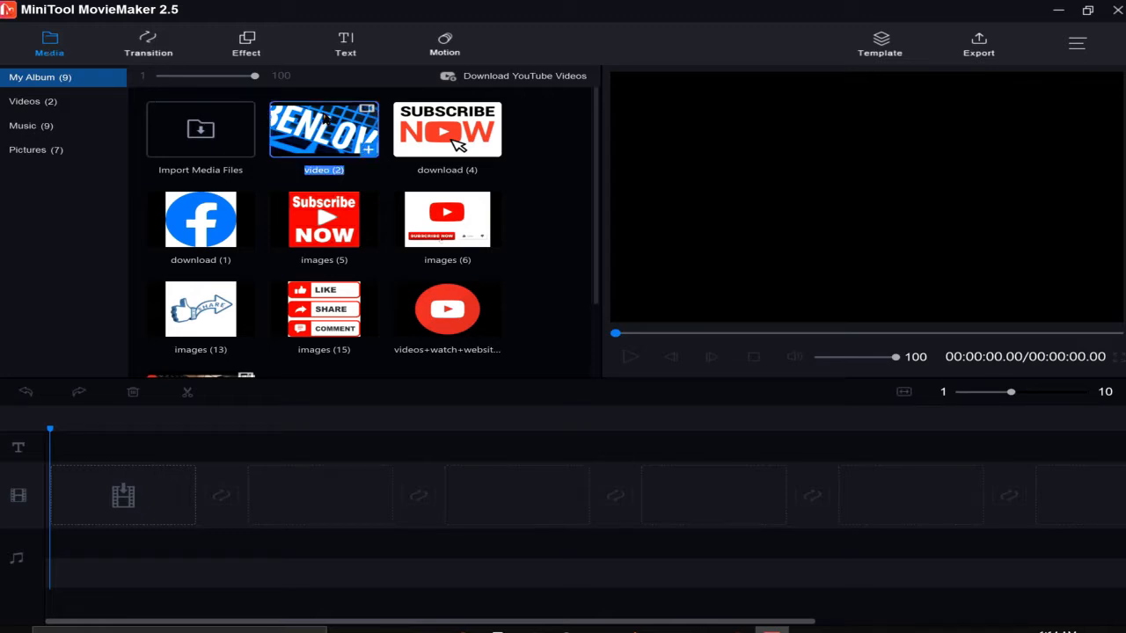
click(879, 46)
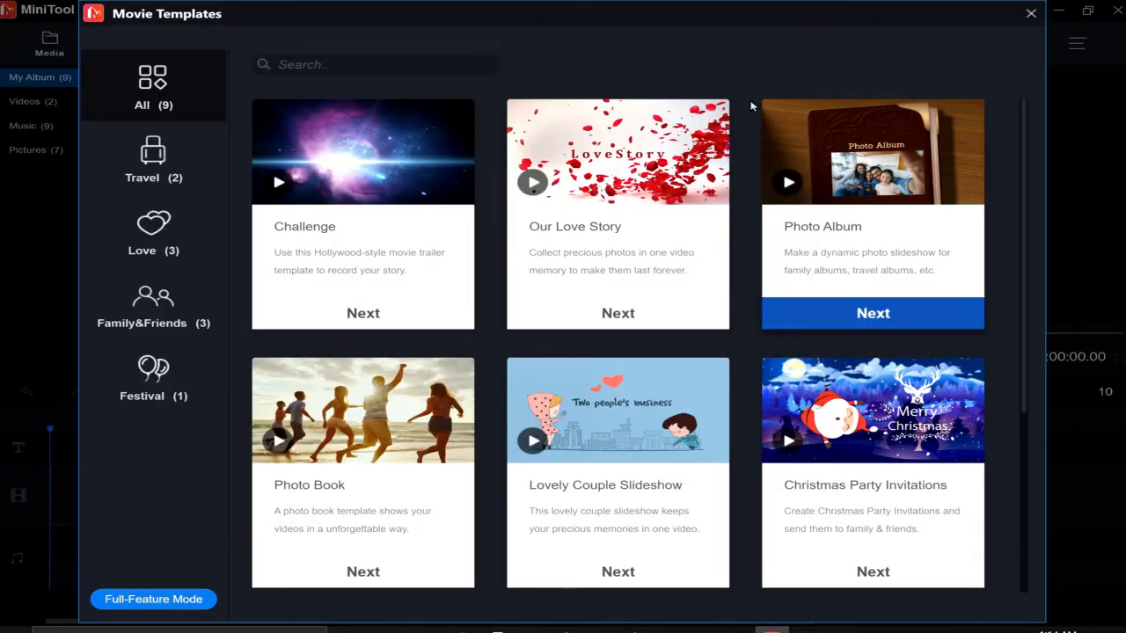
click(371, 323)
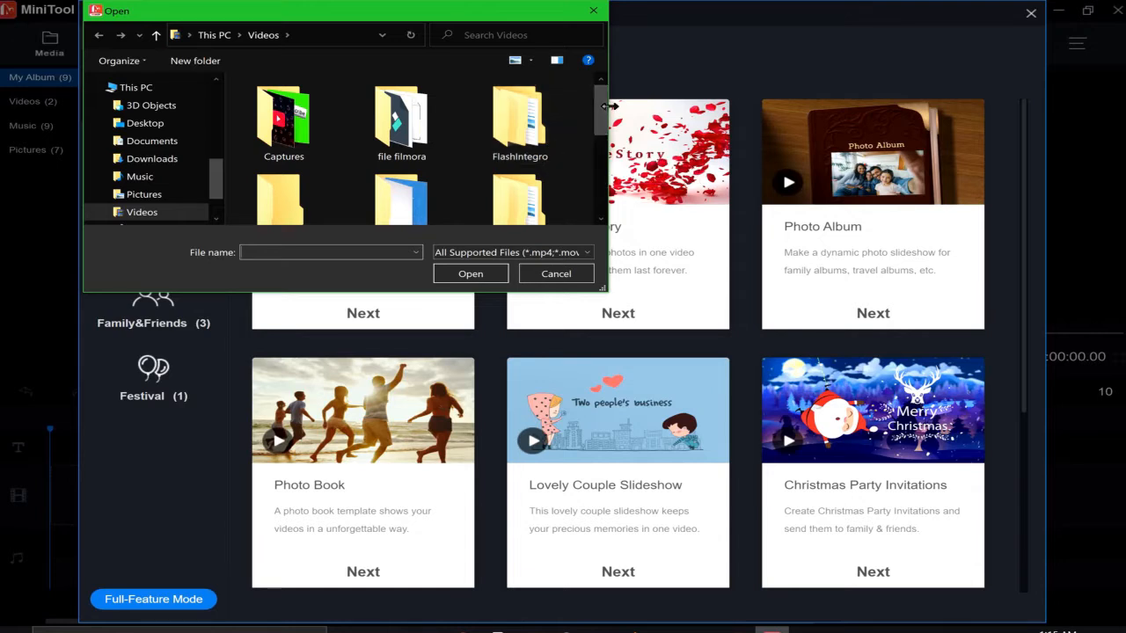
mouse_move(604, 121)
mouse_down()
mouse_move(608, 190)
mouse_move(612, 116)
mouse_up()
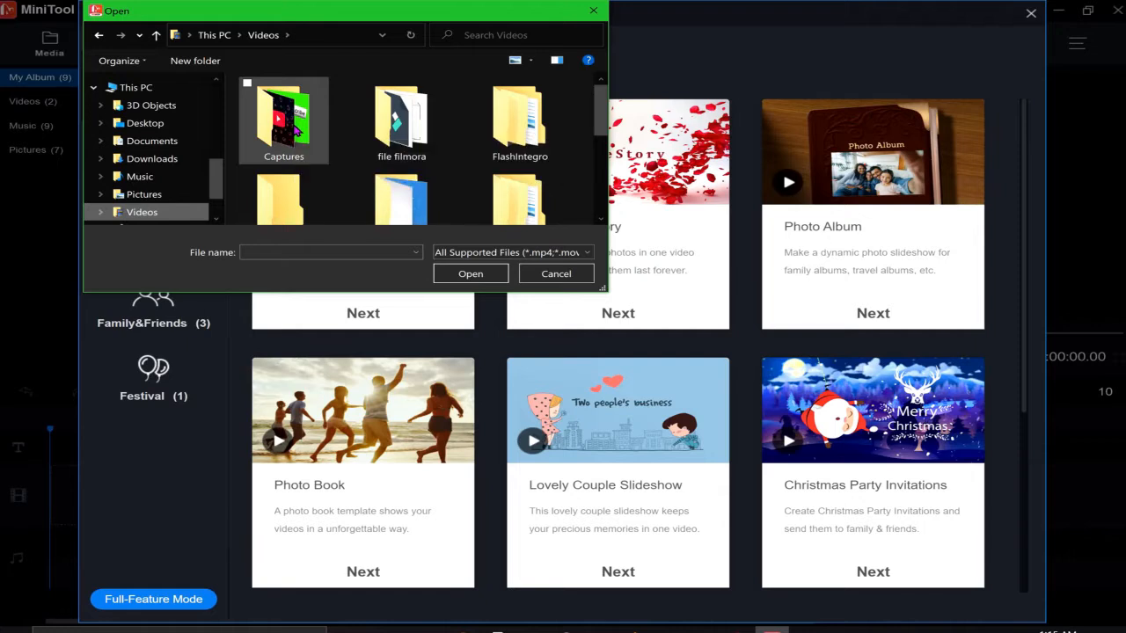
click(283, 119)
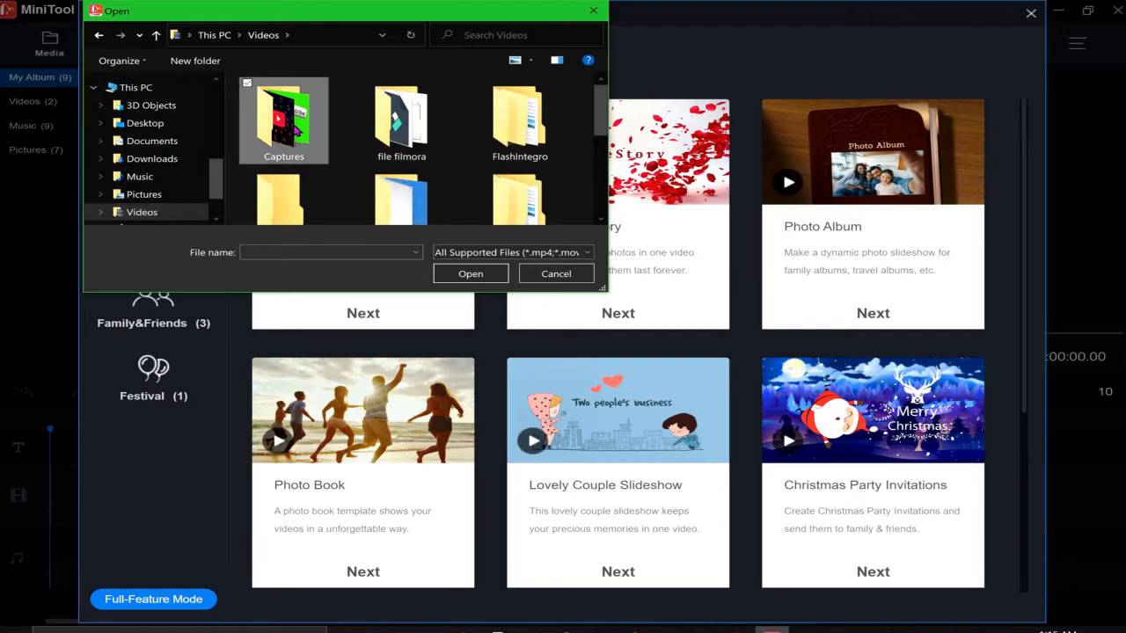
click(466, 273)
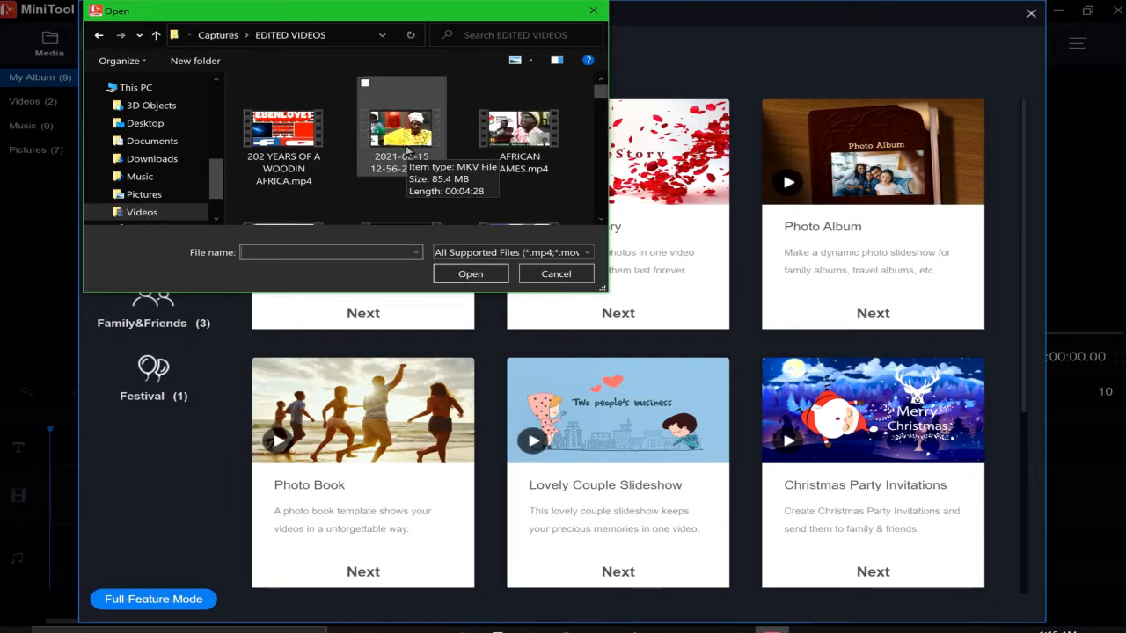
click(406, 152)
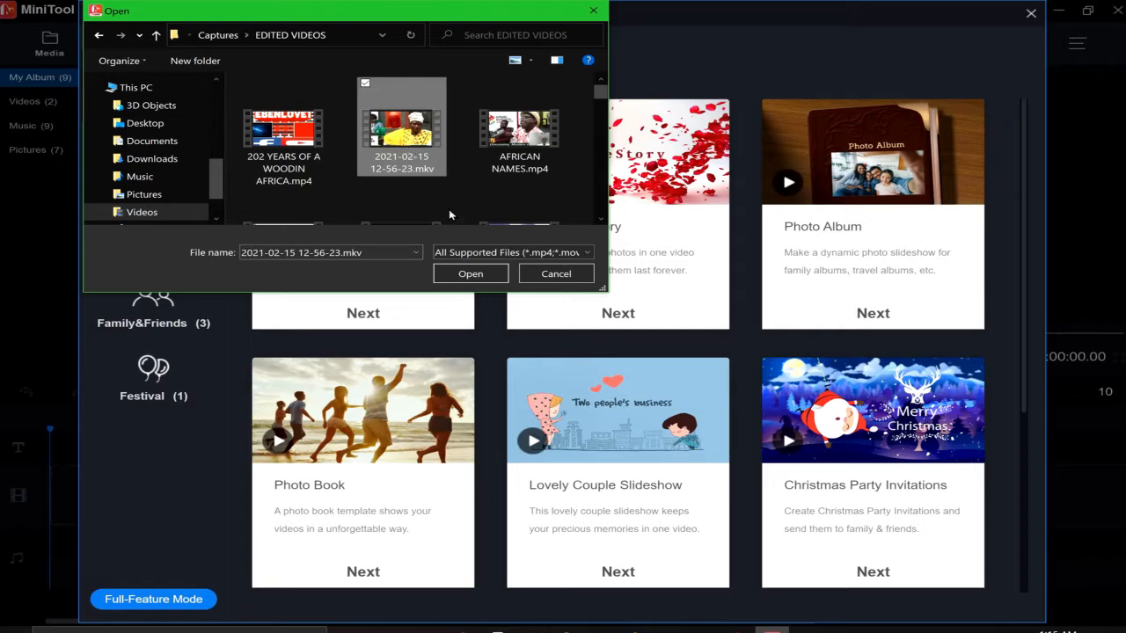
click(468, 273)
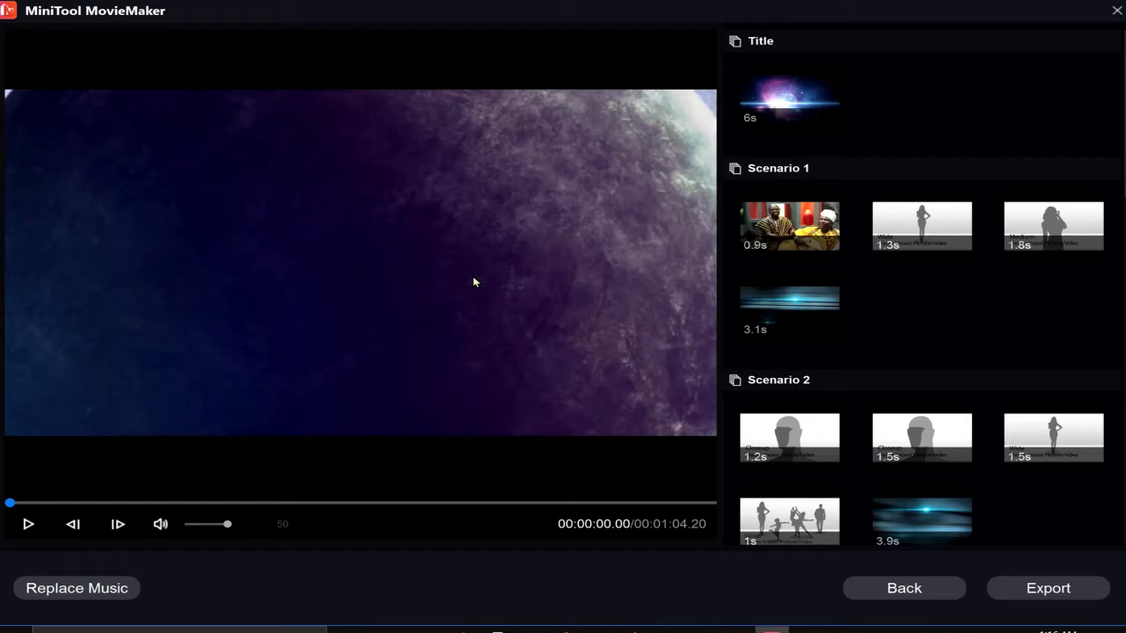
- Examine the template's scenarios, viewing the 1.3s placeholder and the imported 0.9s clip in Scenario 1
mouse_move(899, 253)
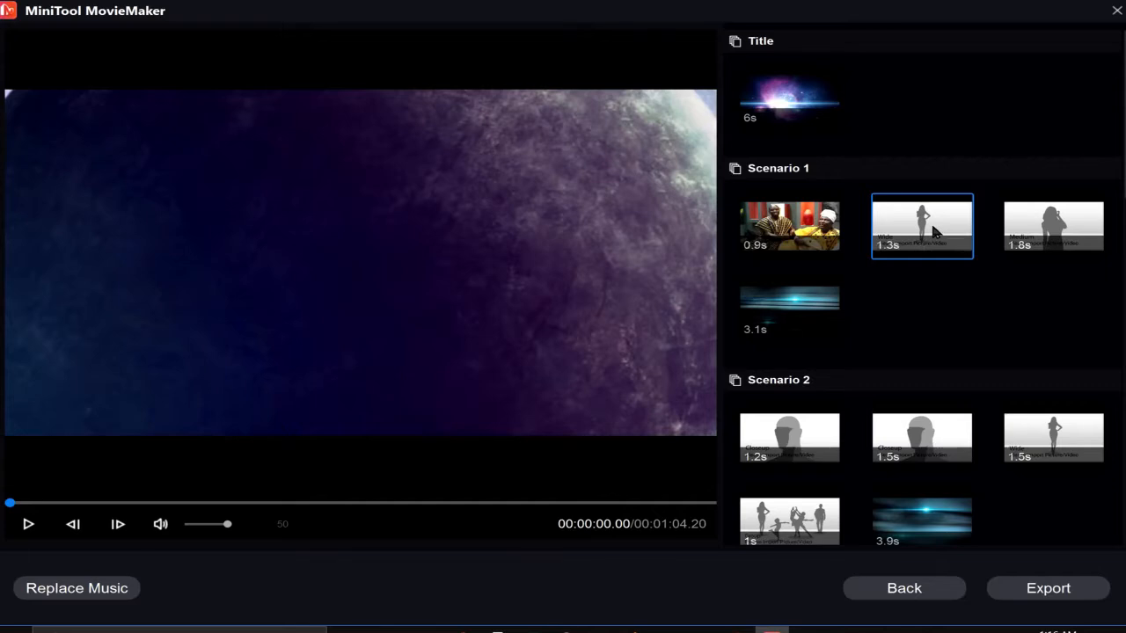
click(936, 231)
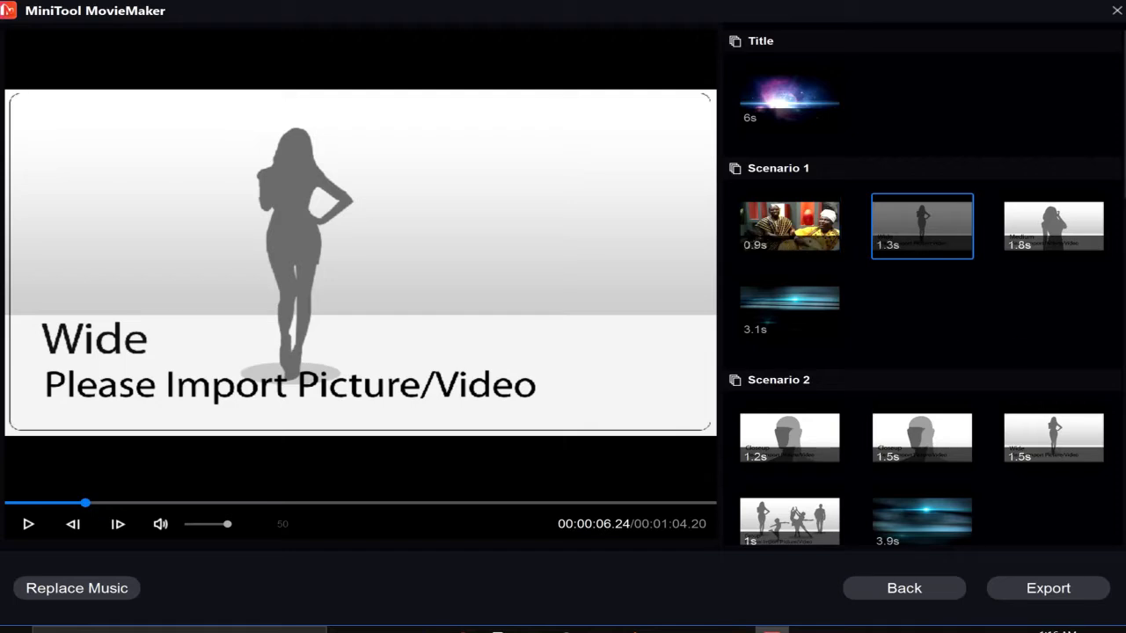
scroll(921, 290, down, 10)
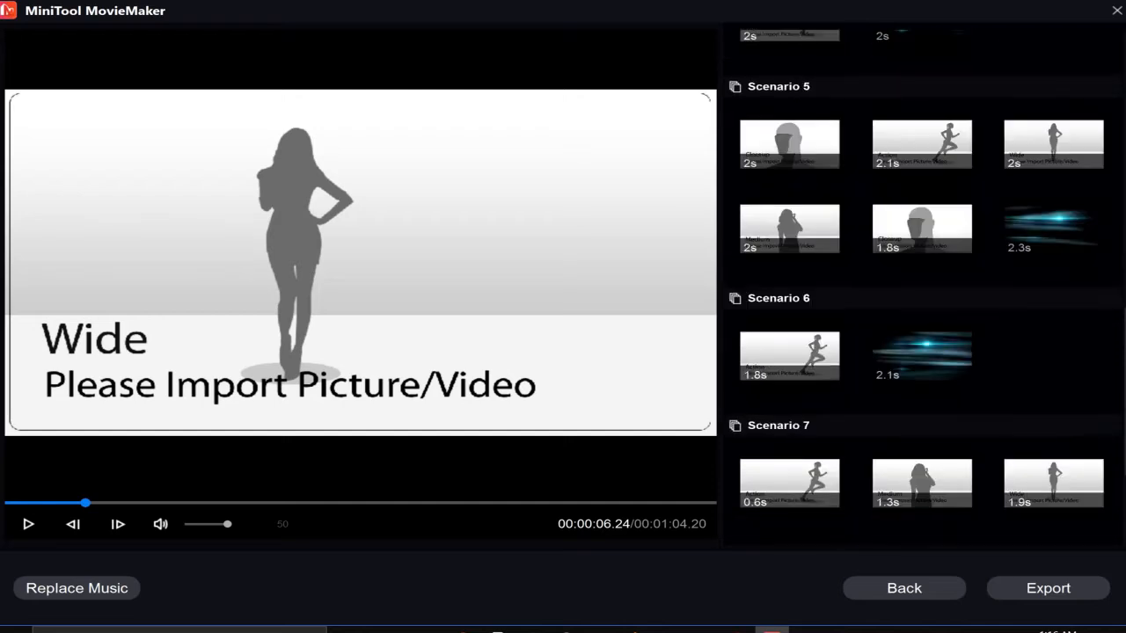
scroll(1114, 479, up, 2)
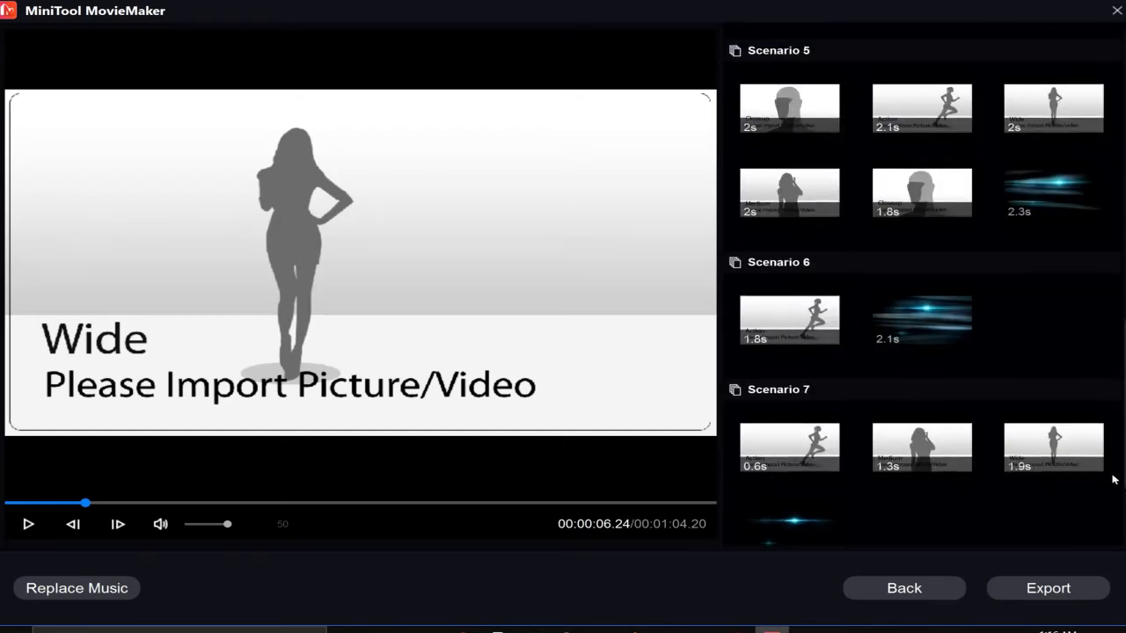
scroll(1114, 480, up, 8)
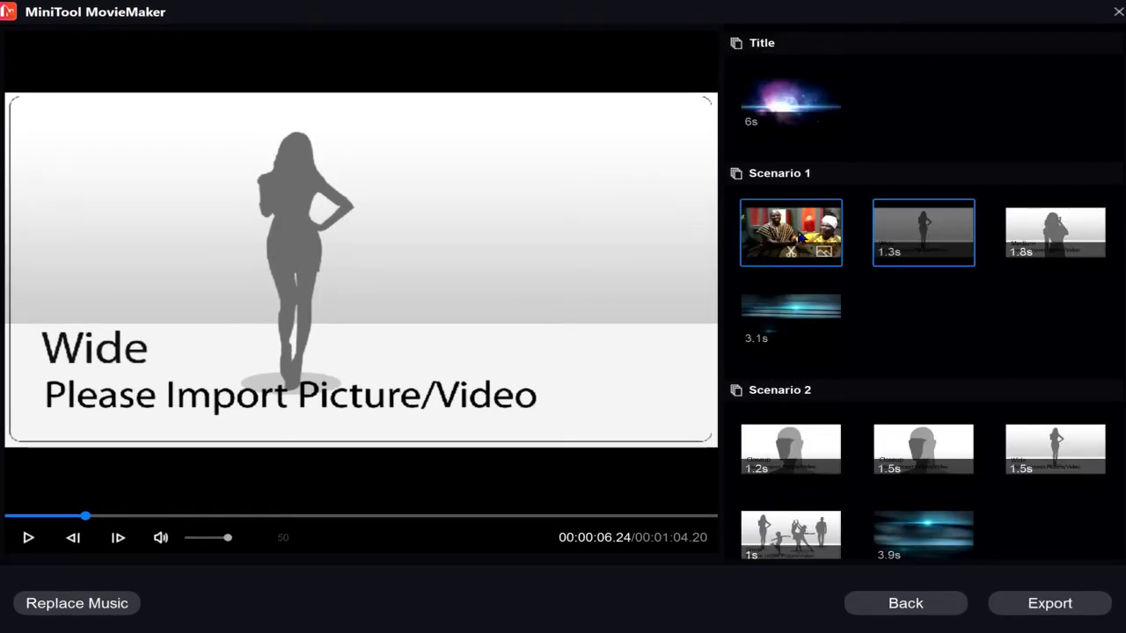
click(791, 246)
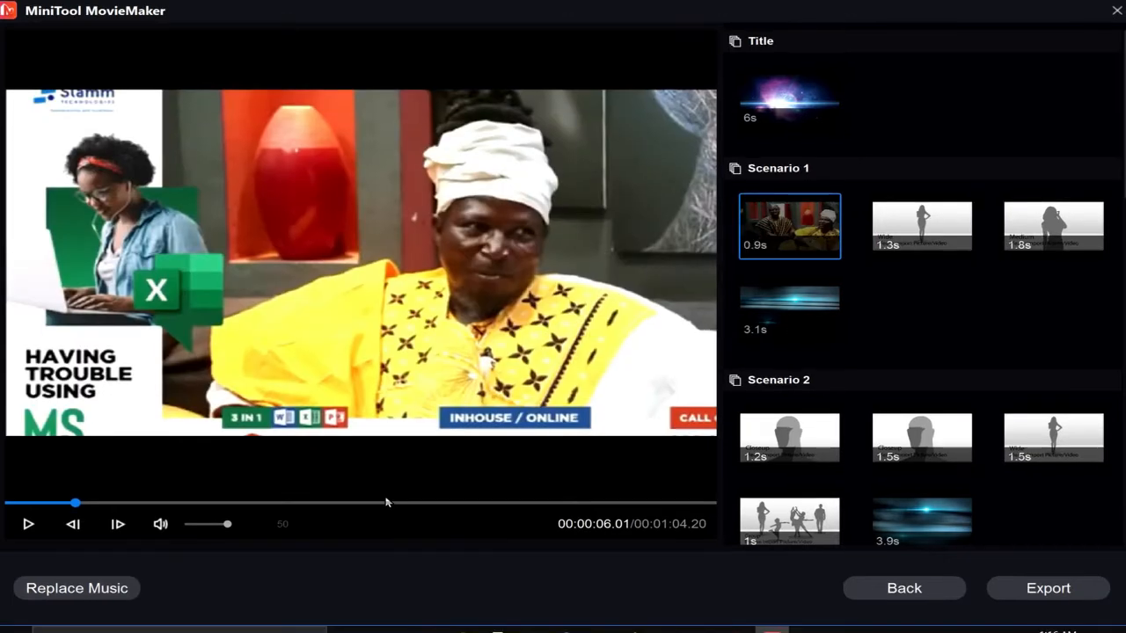
- Play part of the template movie's preview, pause it and leave the template without saving the project
click(27, 524)
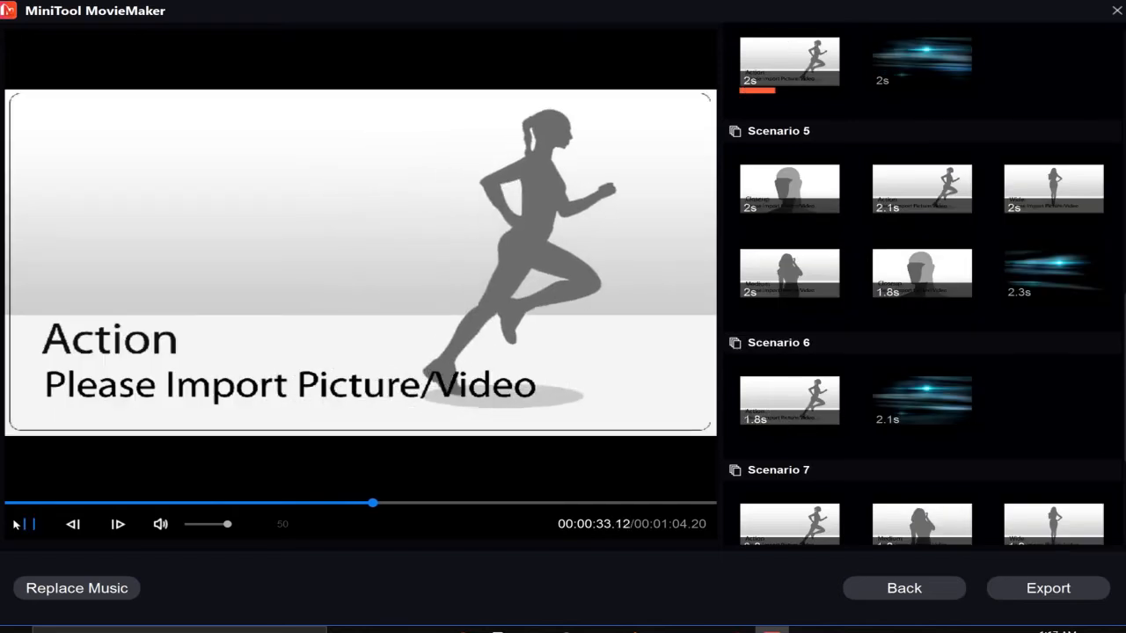
click(18, 525)
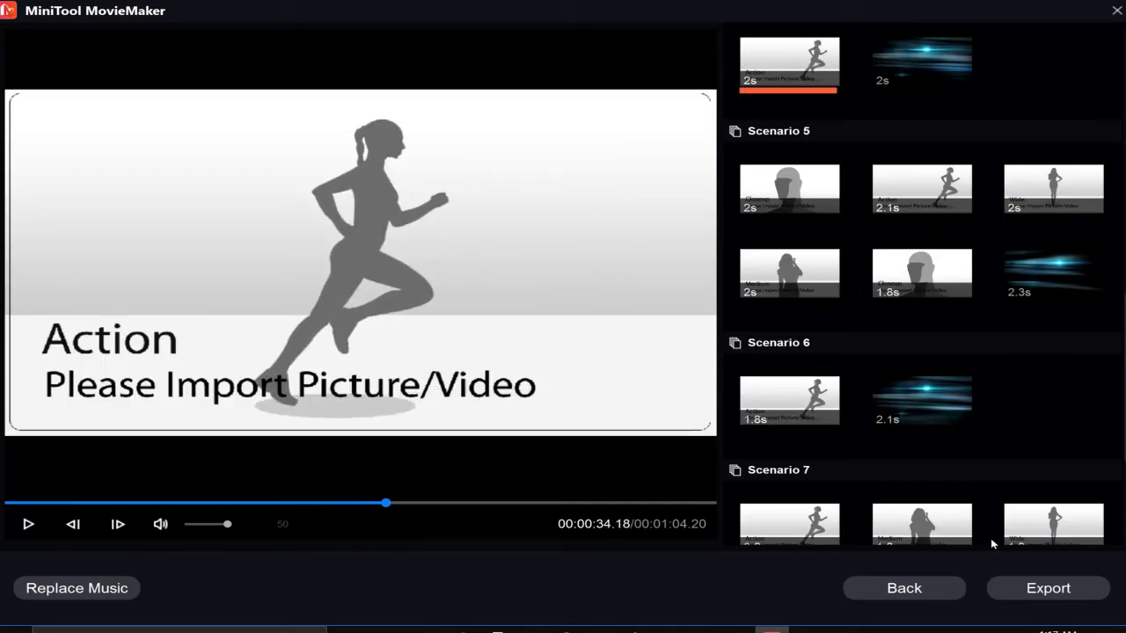
click(906, 587)
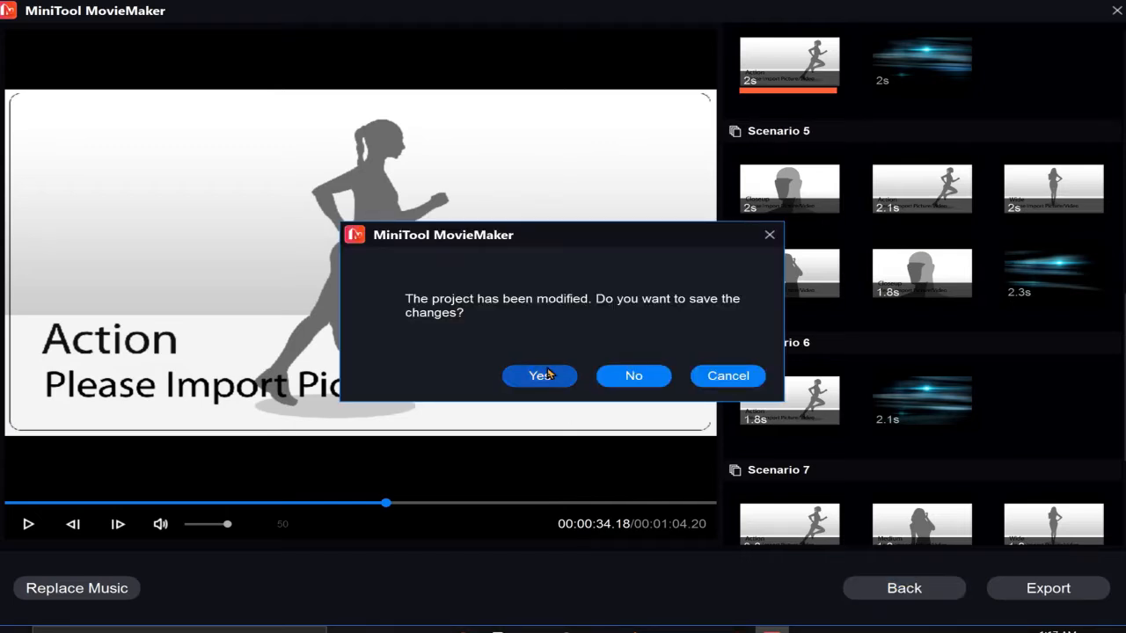
click(622, 377)
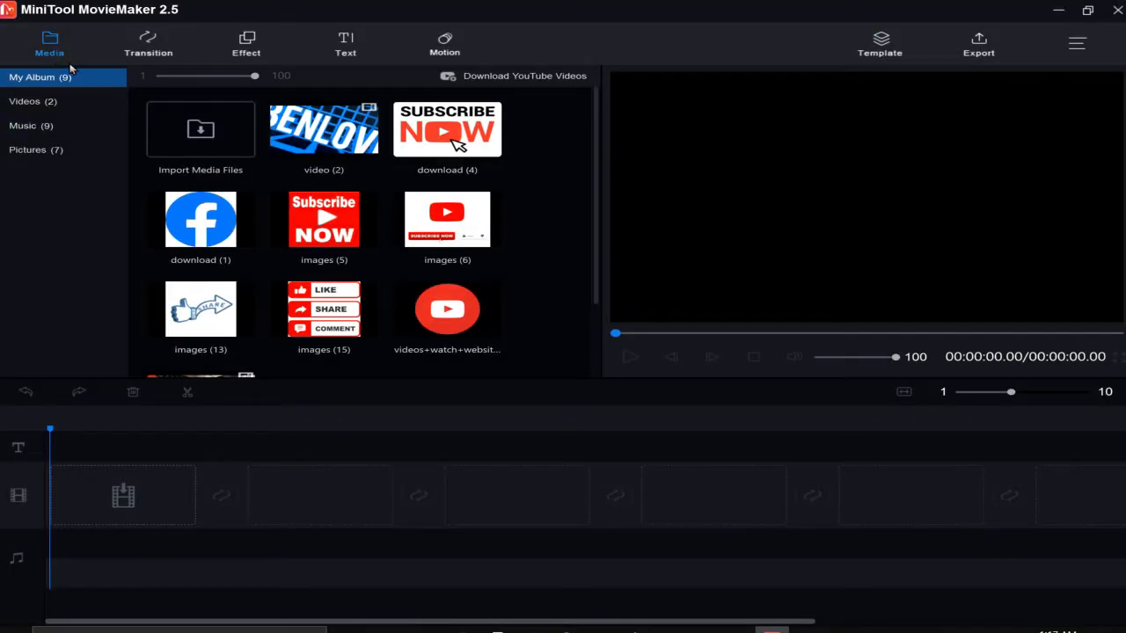
click(202, 131)
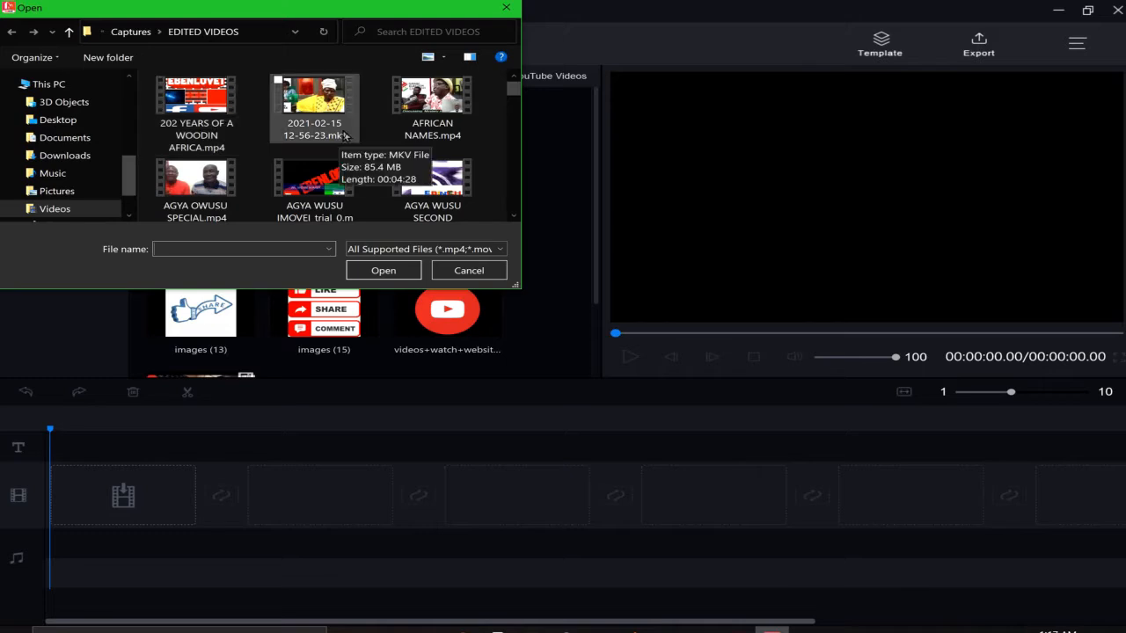
click(323, 118)
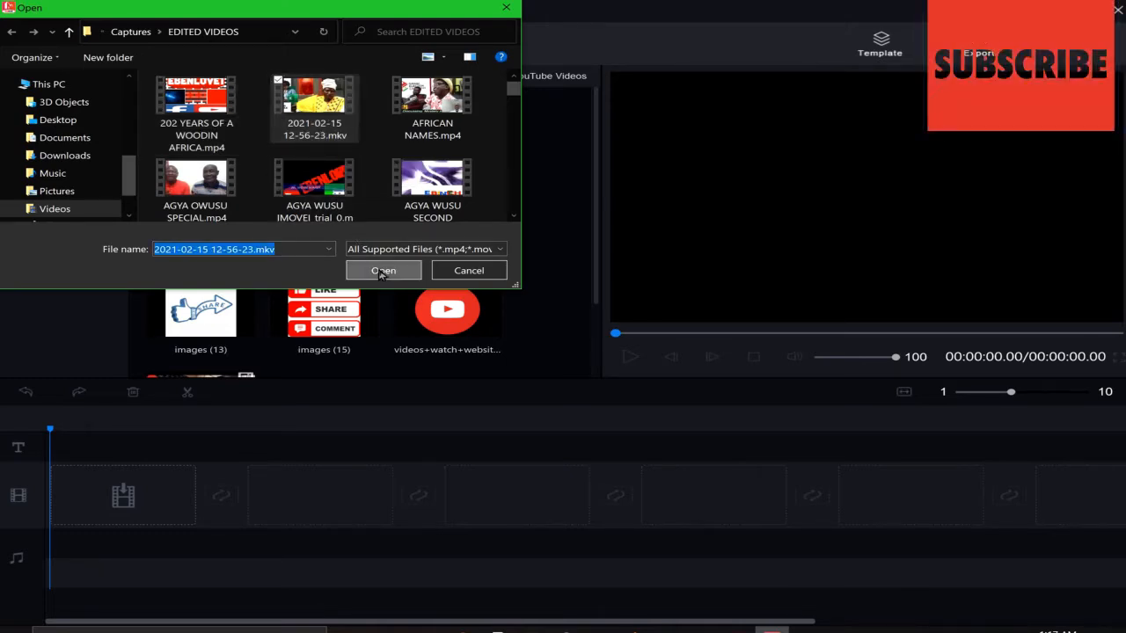
click(382, 271)
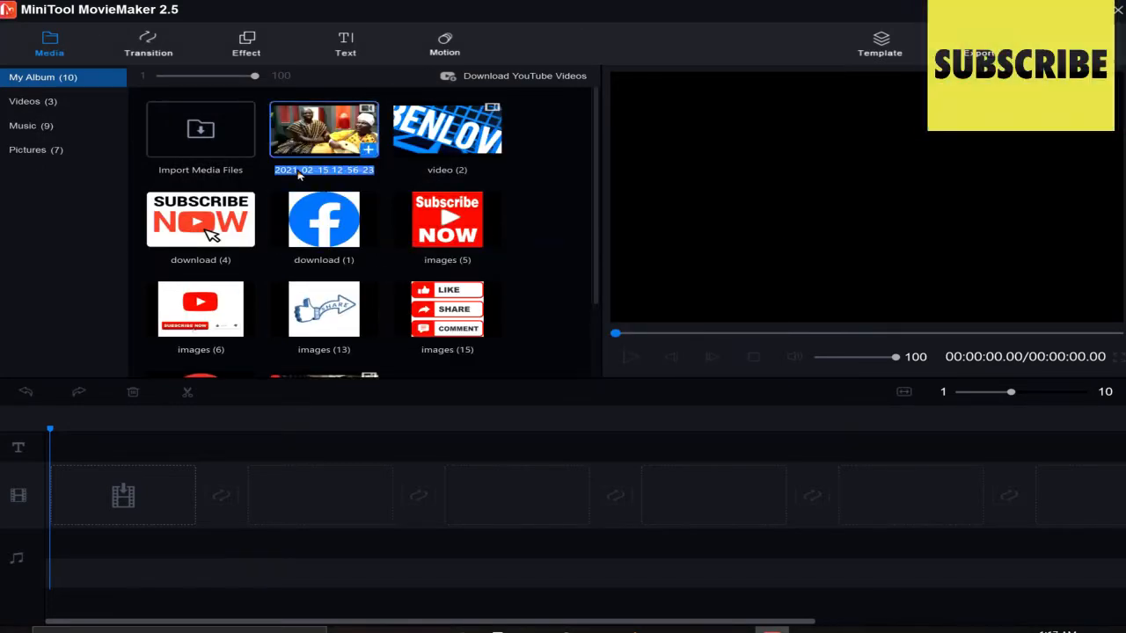
- Add the video (2) clip from My Album to the video track of the timeline
click(453, 231)
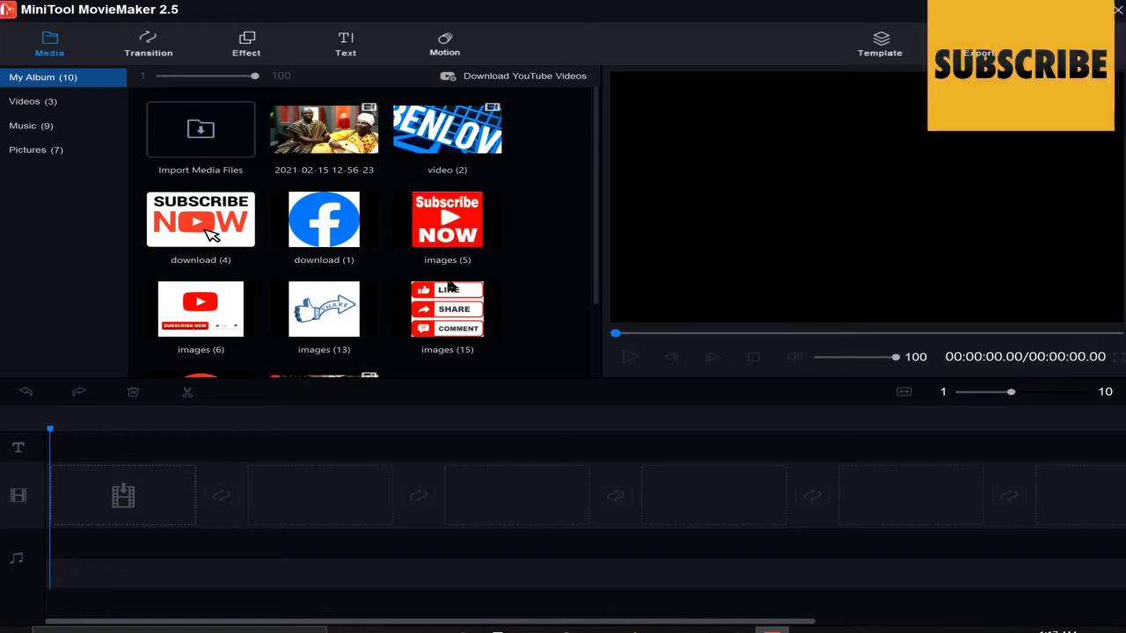
click(326, 131)
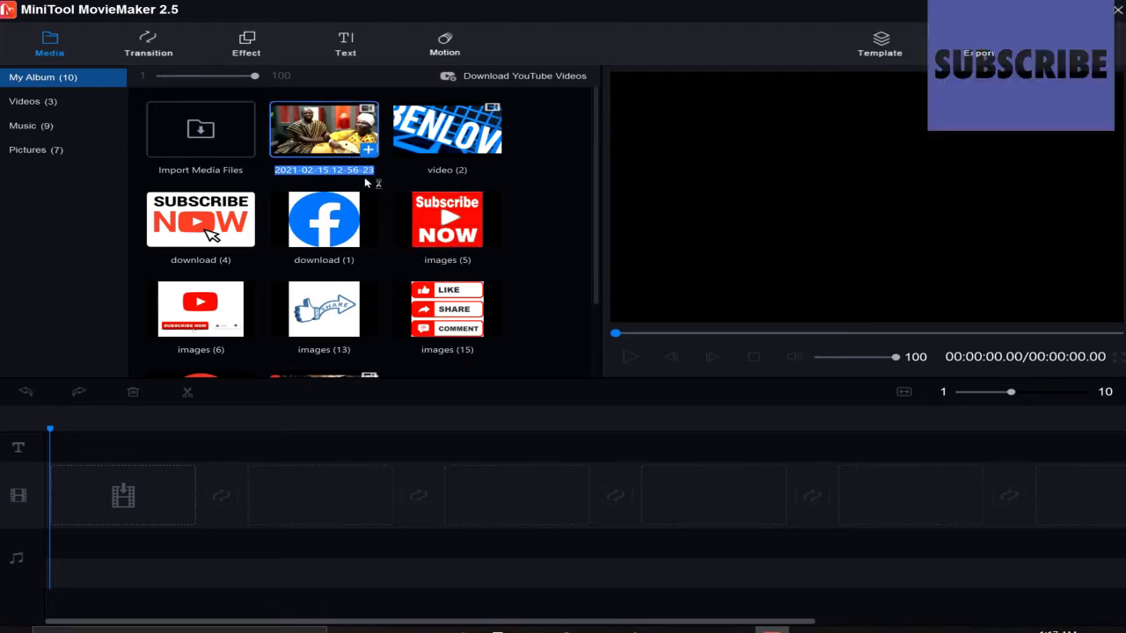
click(440, 132)
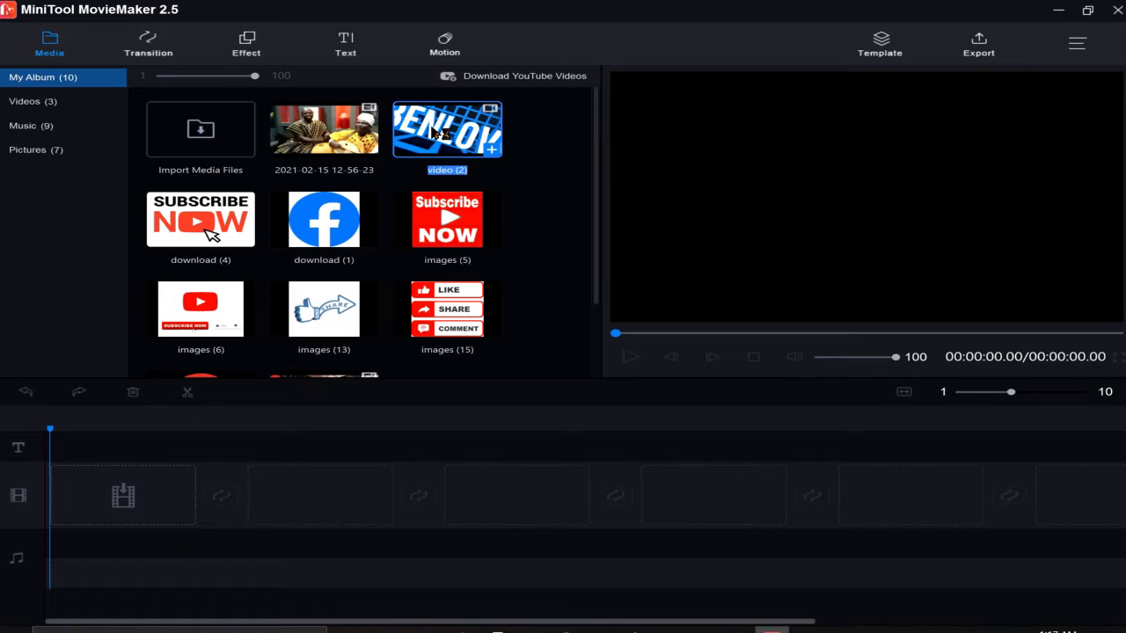
click(493, 153)
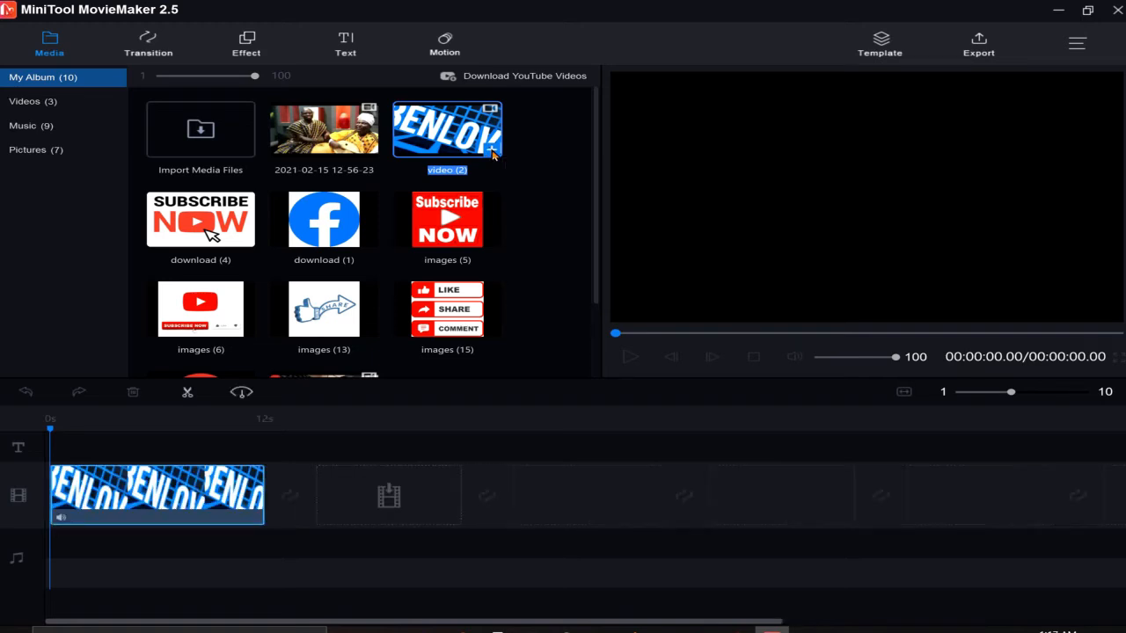
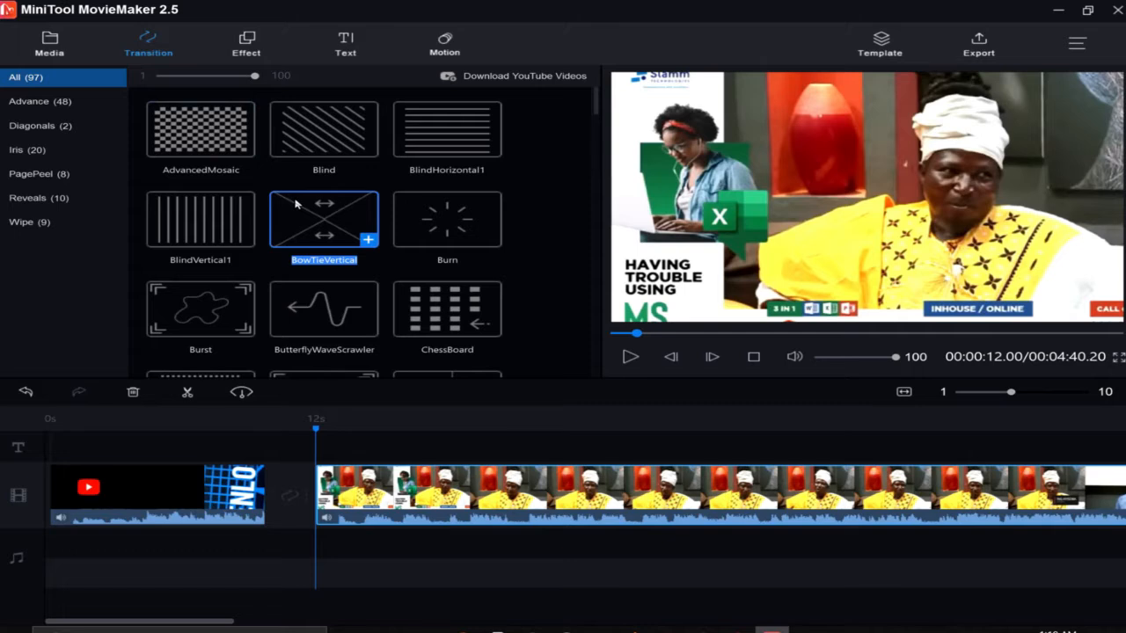
- Browse the transitions, previewing BowTieVertical and Burn, and apply DirectionalWipe between the two timeline clips
mouse_move(295, 204)
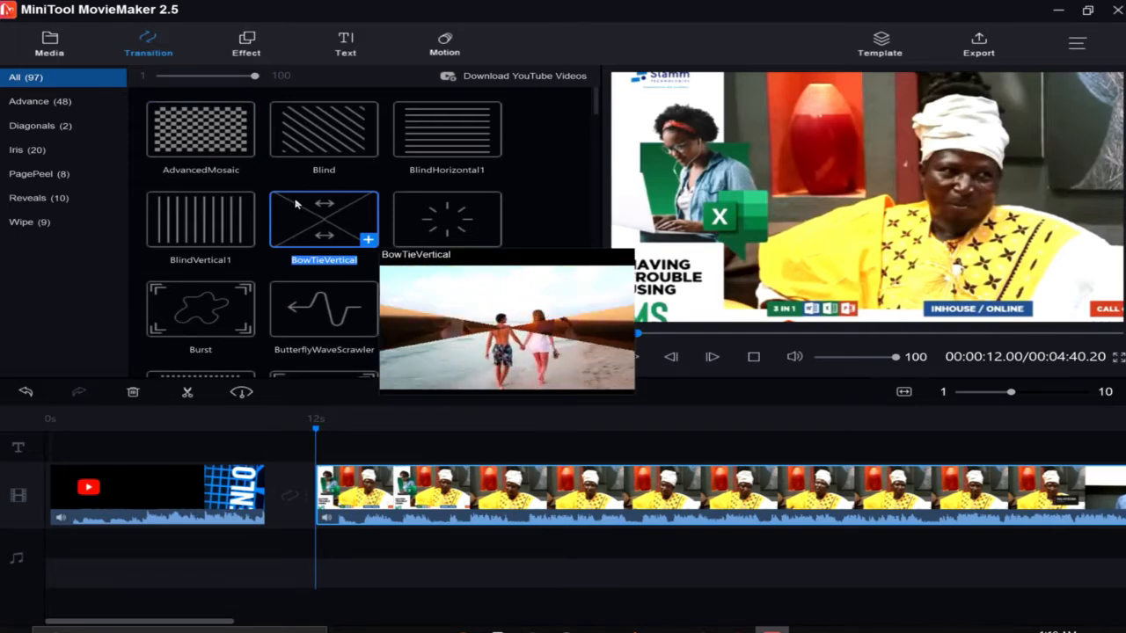
click(426, 224)
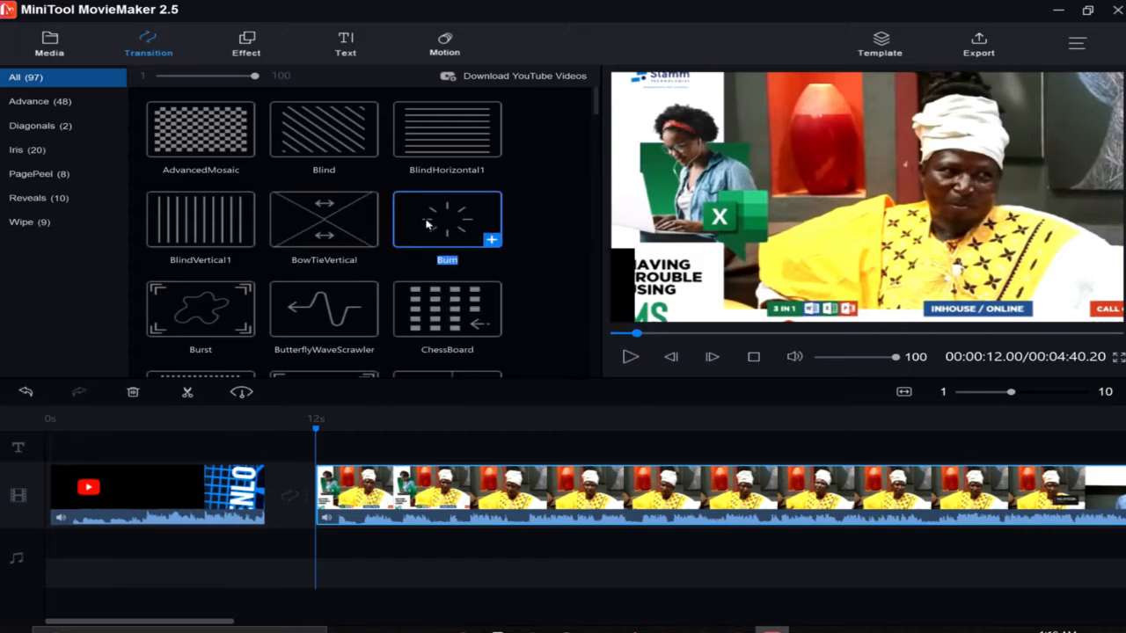
mouse_move(426, 224)
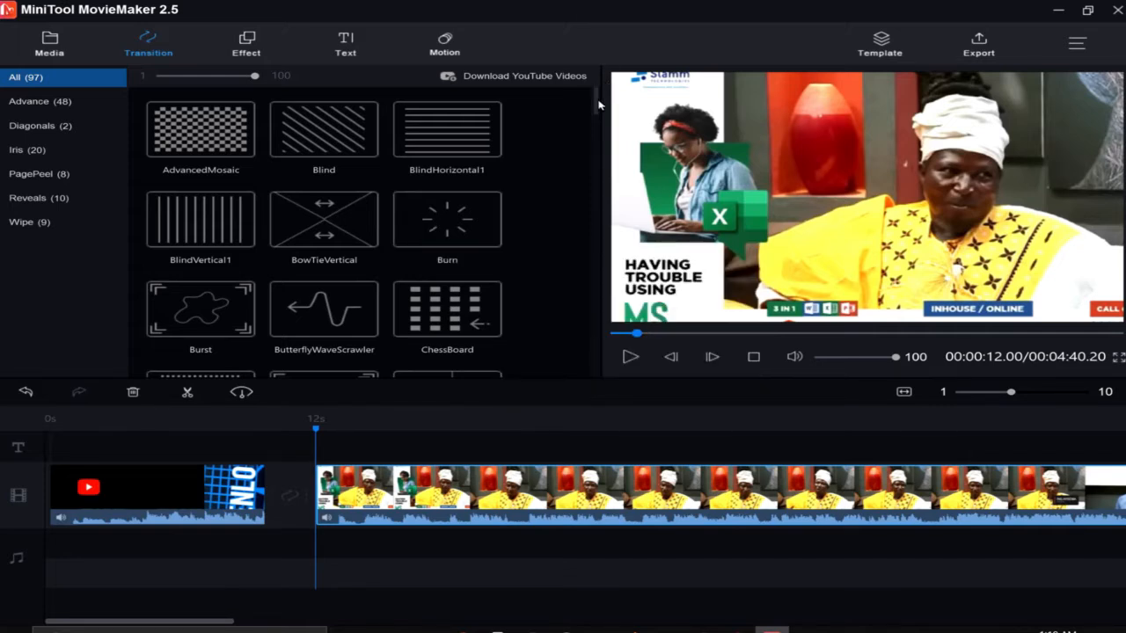
drag(596, 106, 607, 163)
click(448, 278)
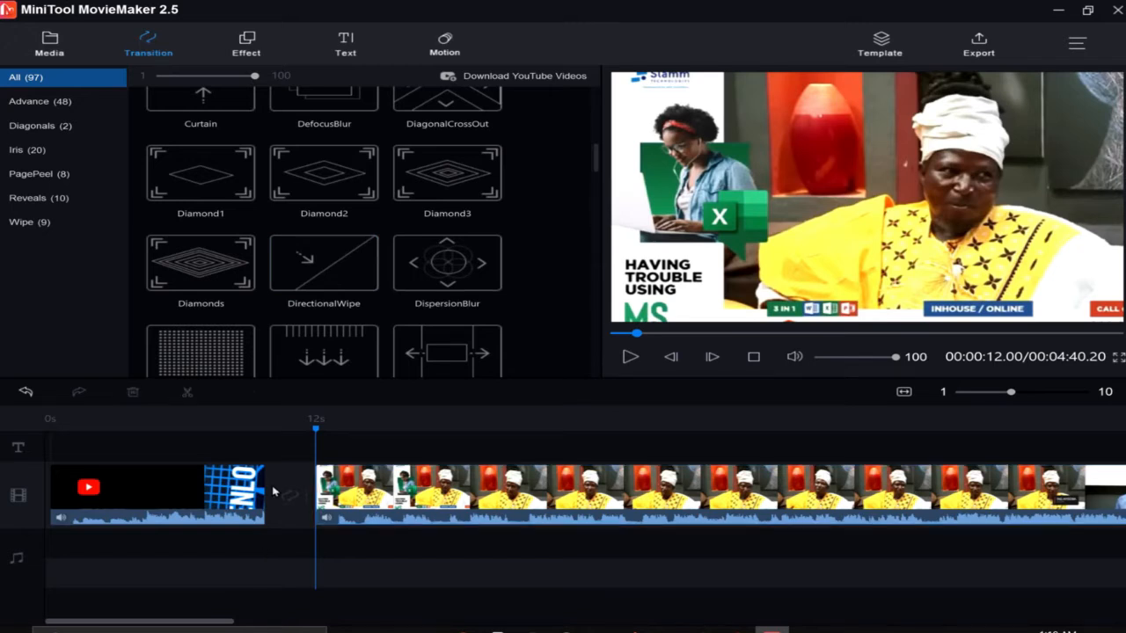
click(262, 492)
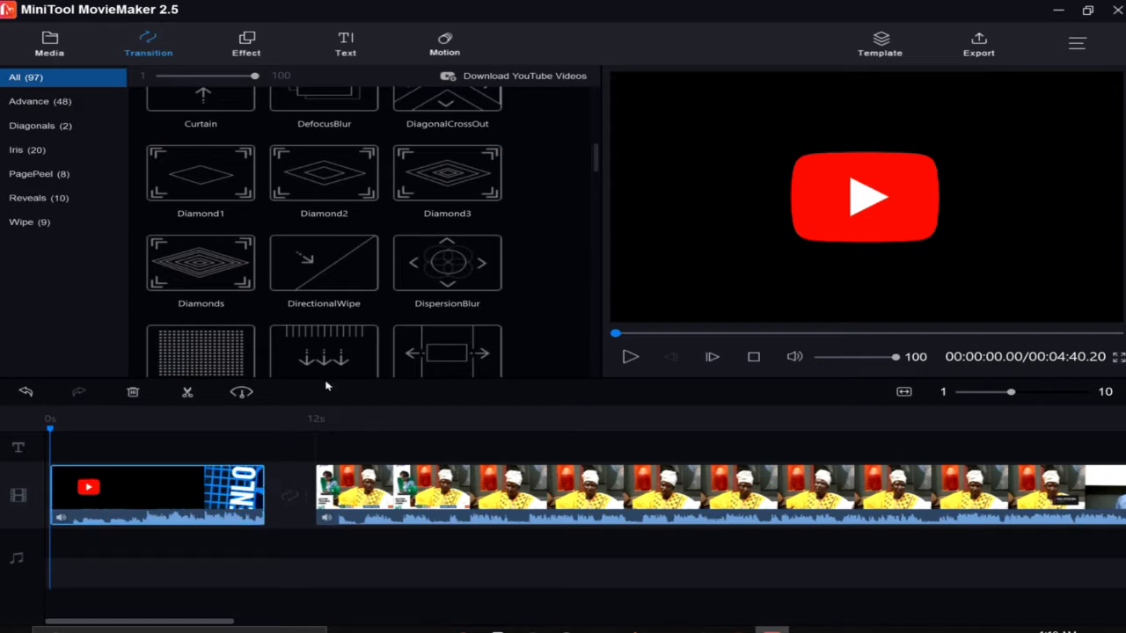
click(352, 273)
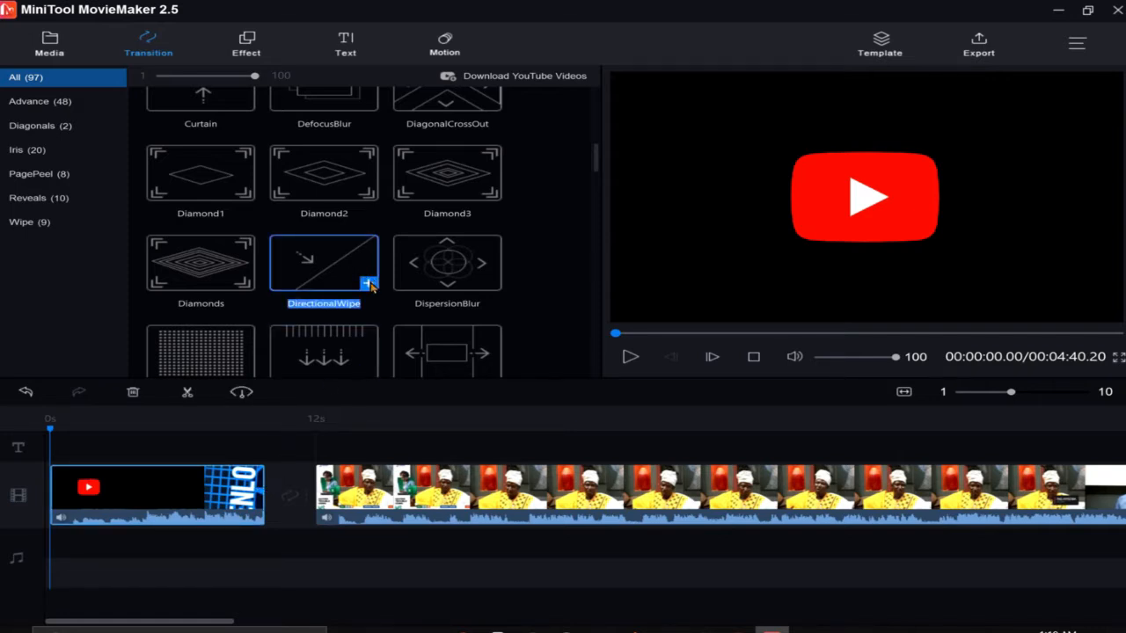
click(369, 284)
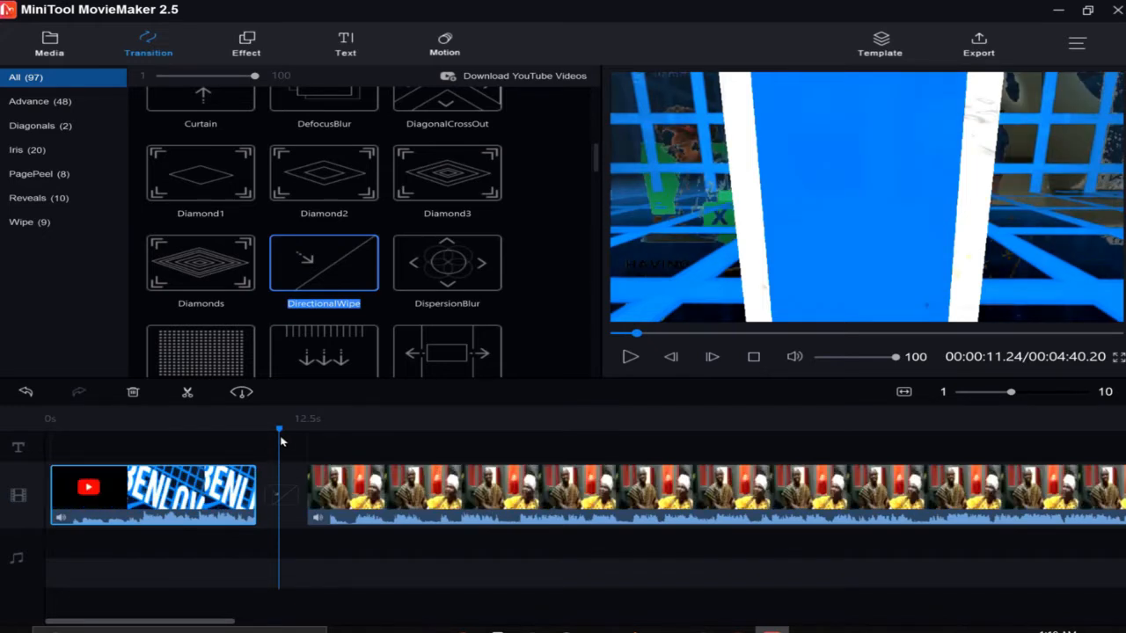
- Play the timeline from about 6 seconds through the DirectionalWipe transition and pause within the second clip
drag(279, 432, 160, 429)
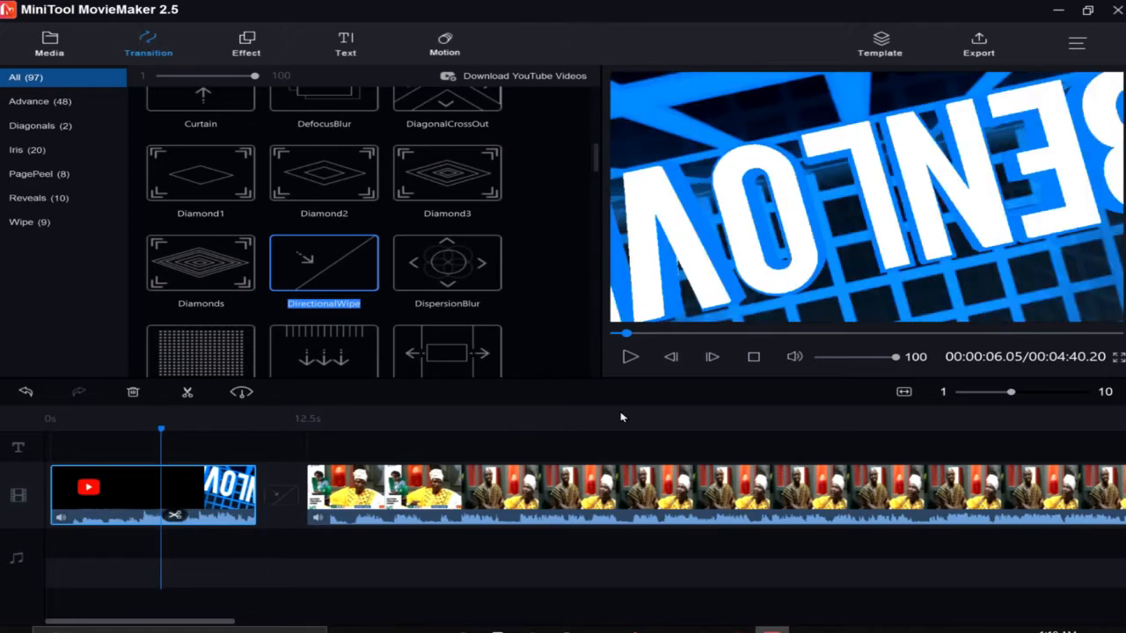
click(628, 356)
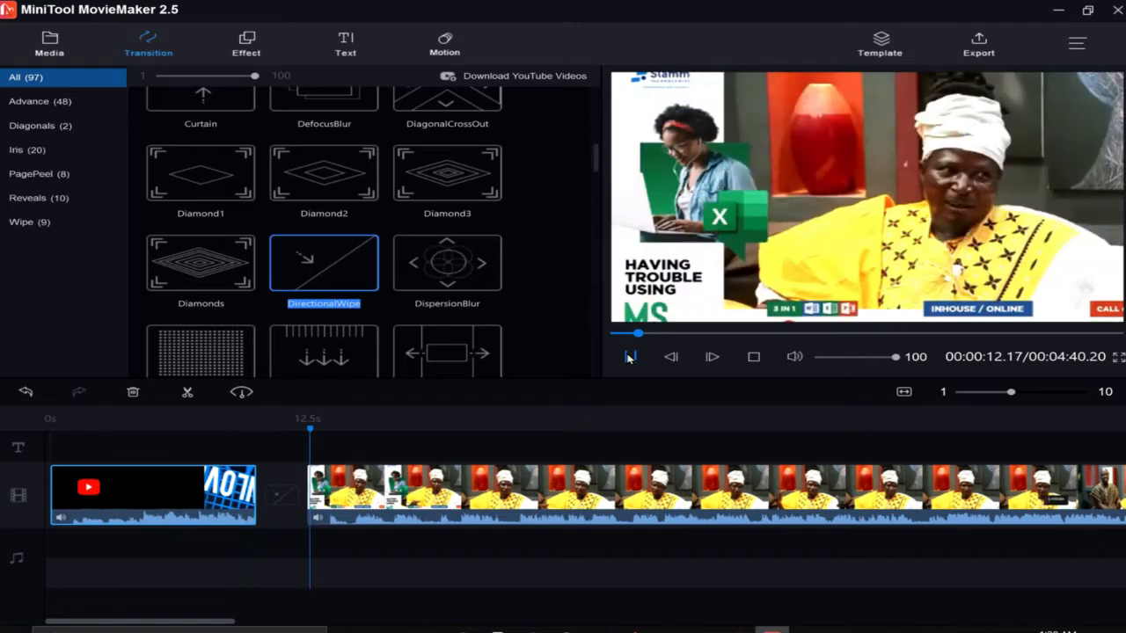
click(630, 356)
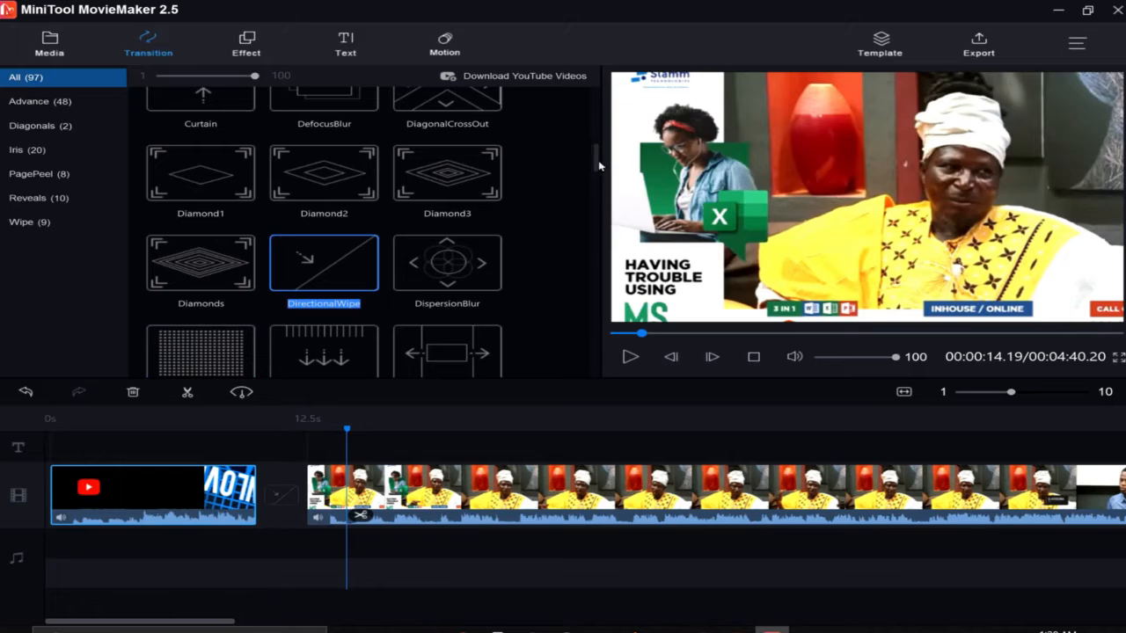
- Replace the transition between the two timeline clips with the Eye transition
drag(597, 163, 598, 182)
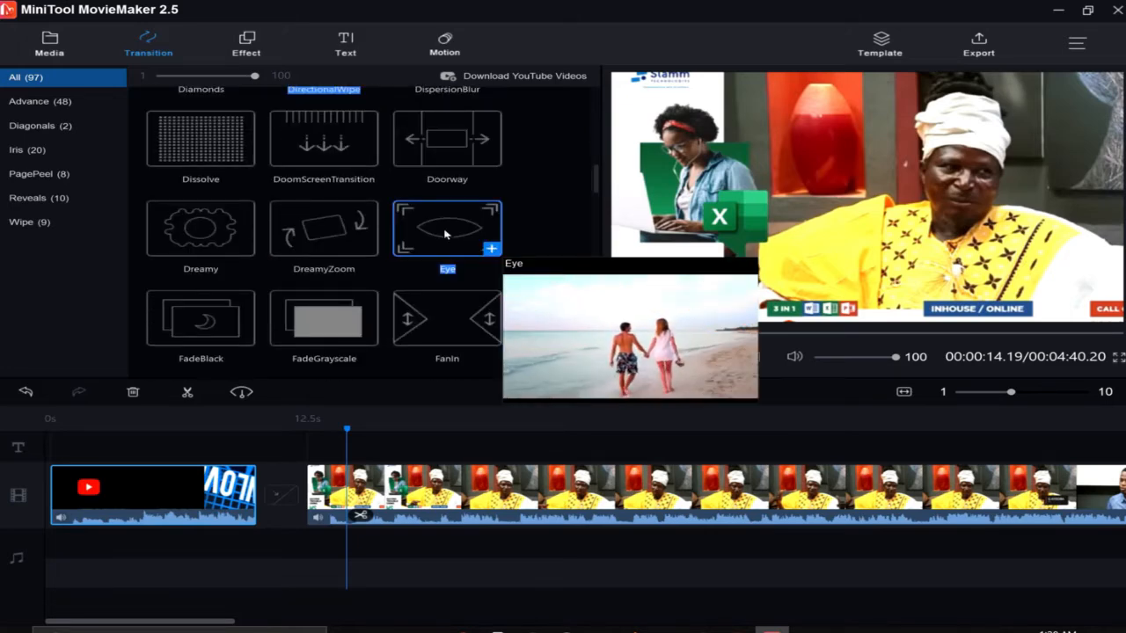
click(277, 486)
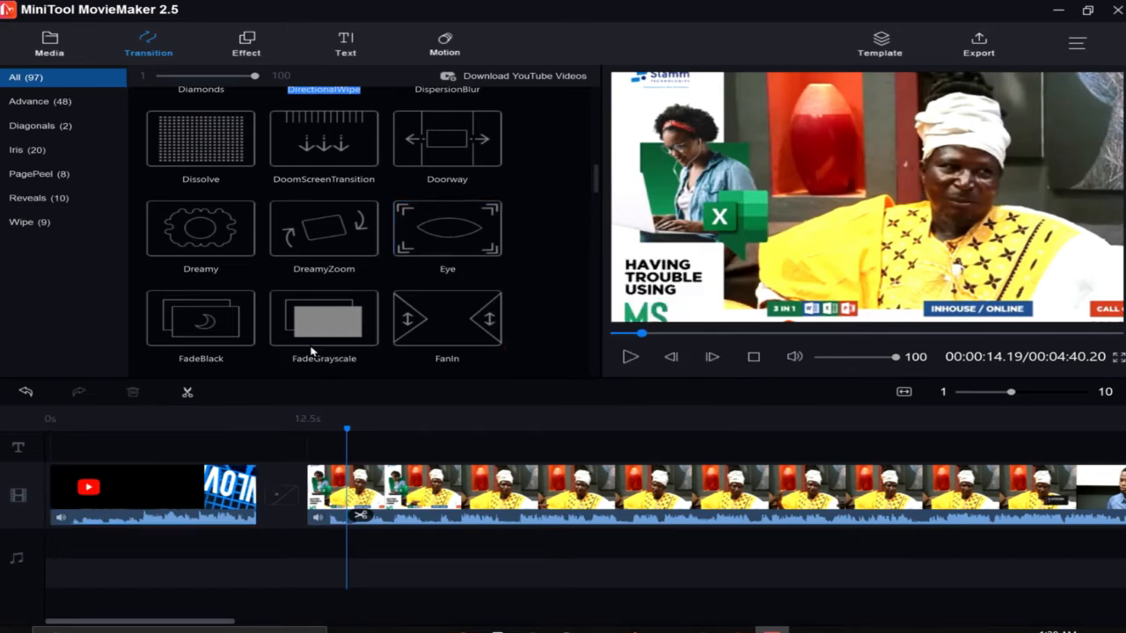
click(250, 498)
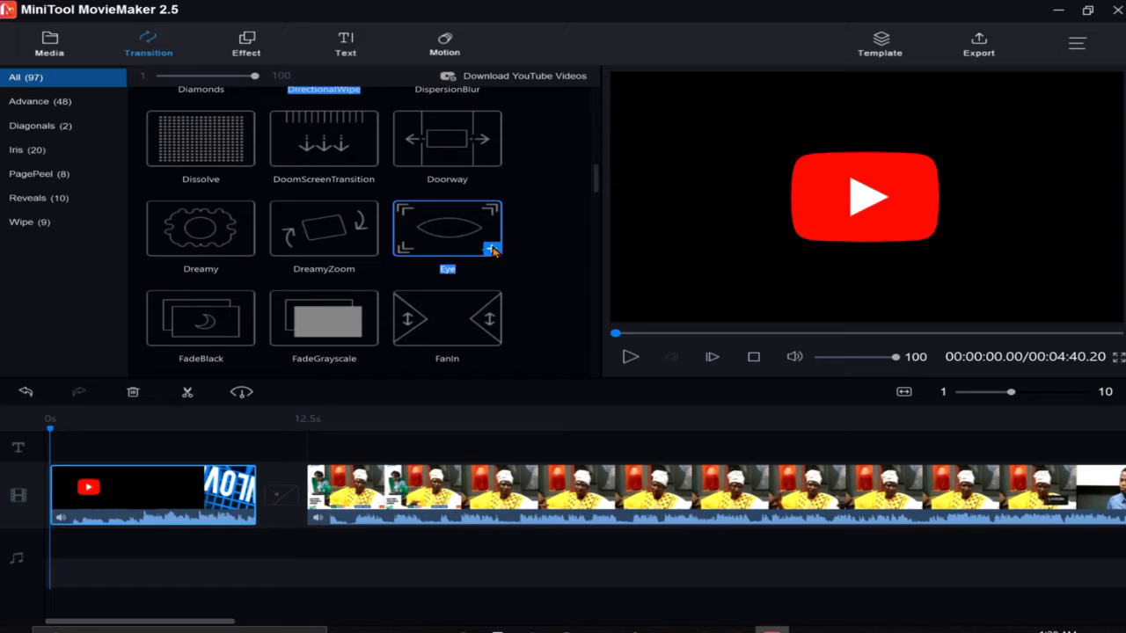
click(493, 250)
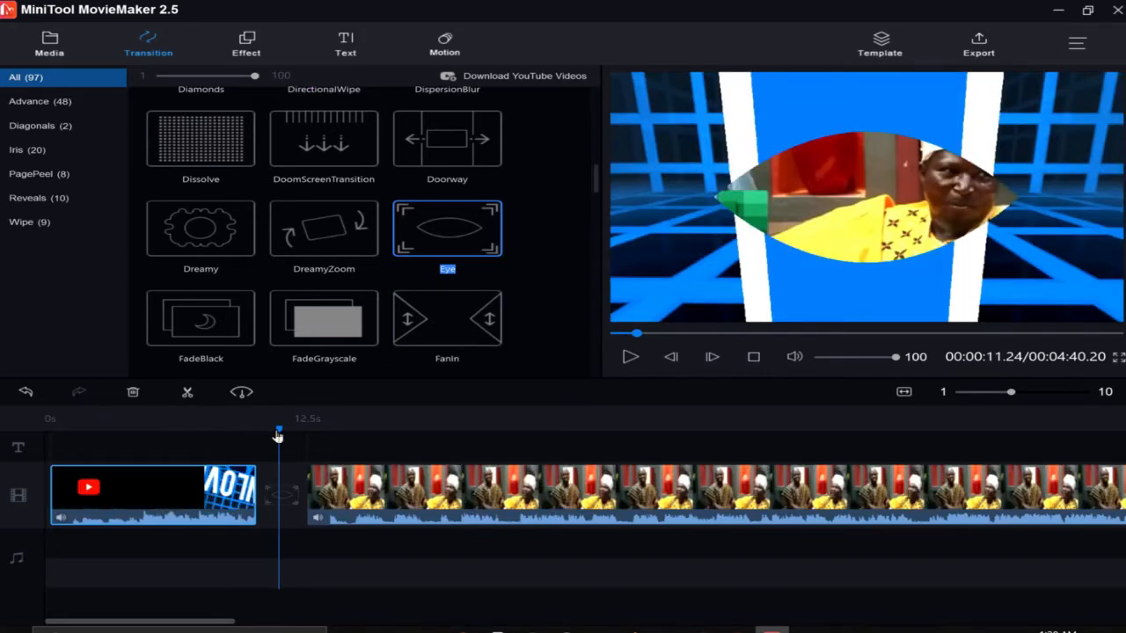
- Play the movie from inside the first clip through the Eye transition and pause it at about 15 seconds
drag(278, 433, 153, 430)
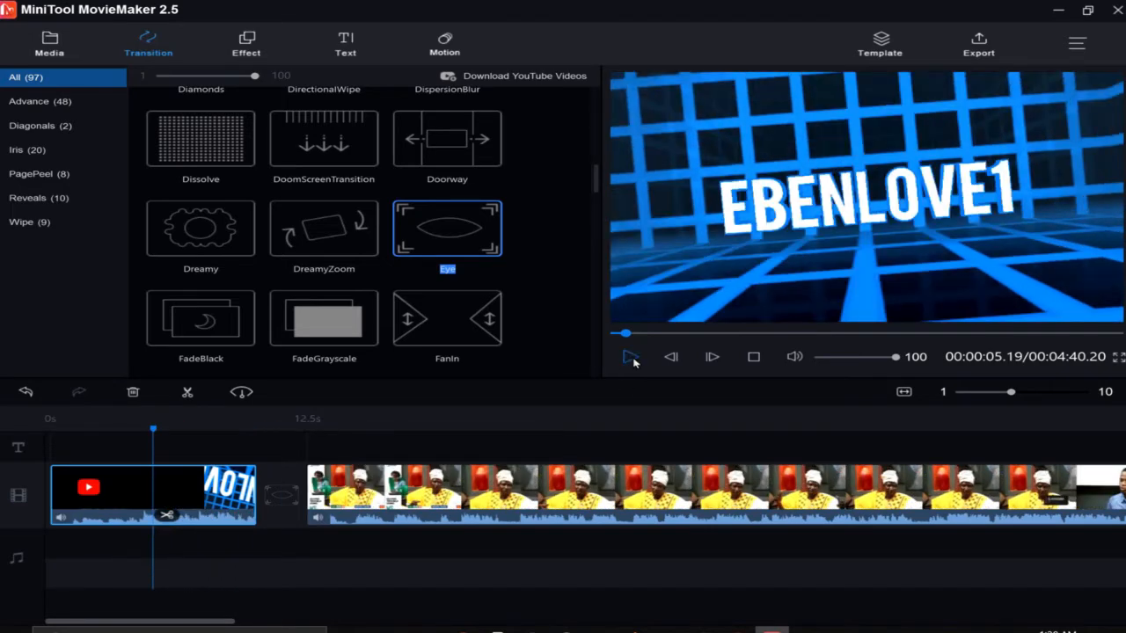
click(631, 356)
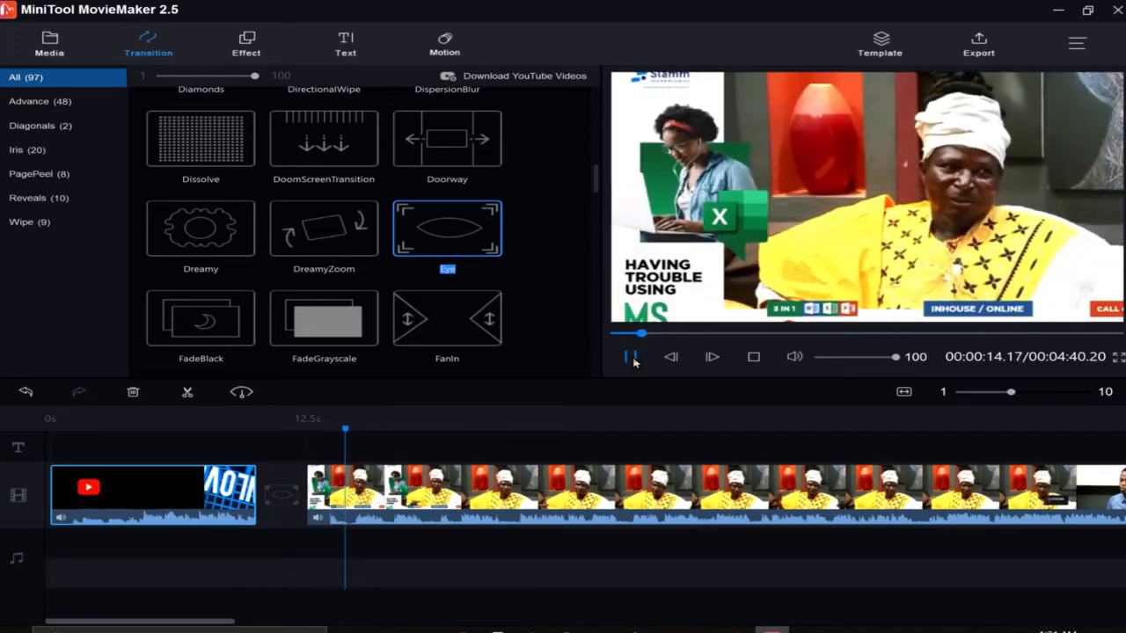
click(629, 357)
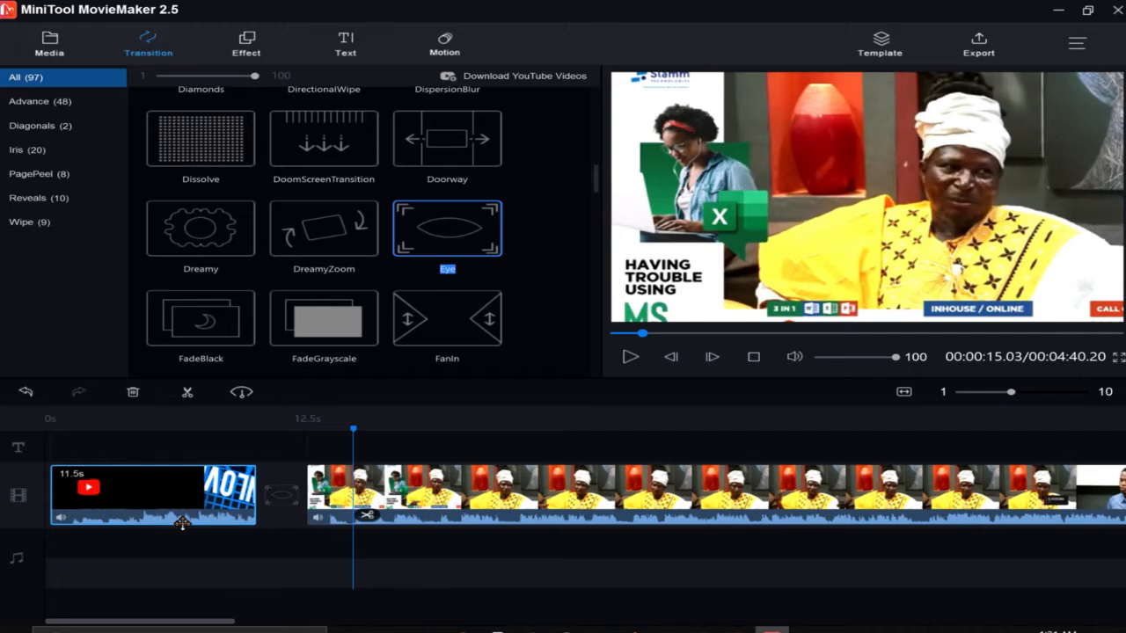
- Open the first timeline clip for editing and try flipping it horizontally and vertically, checking the effect on other frames
right_click(182, 523)
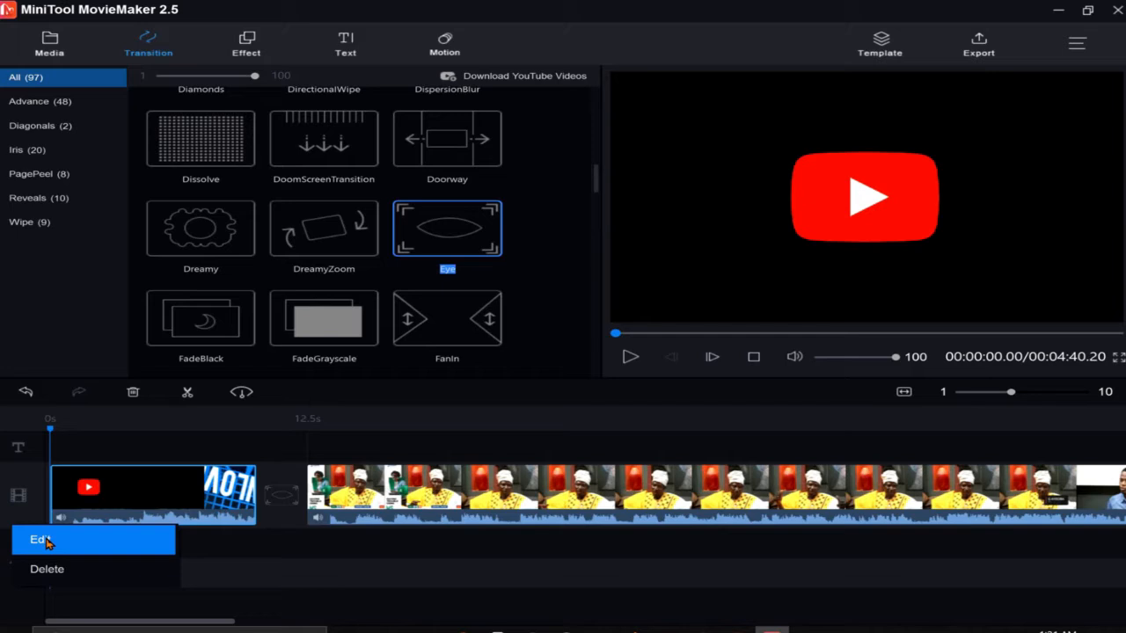
click(41, 540)
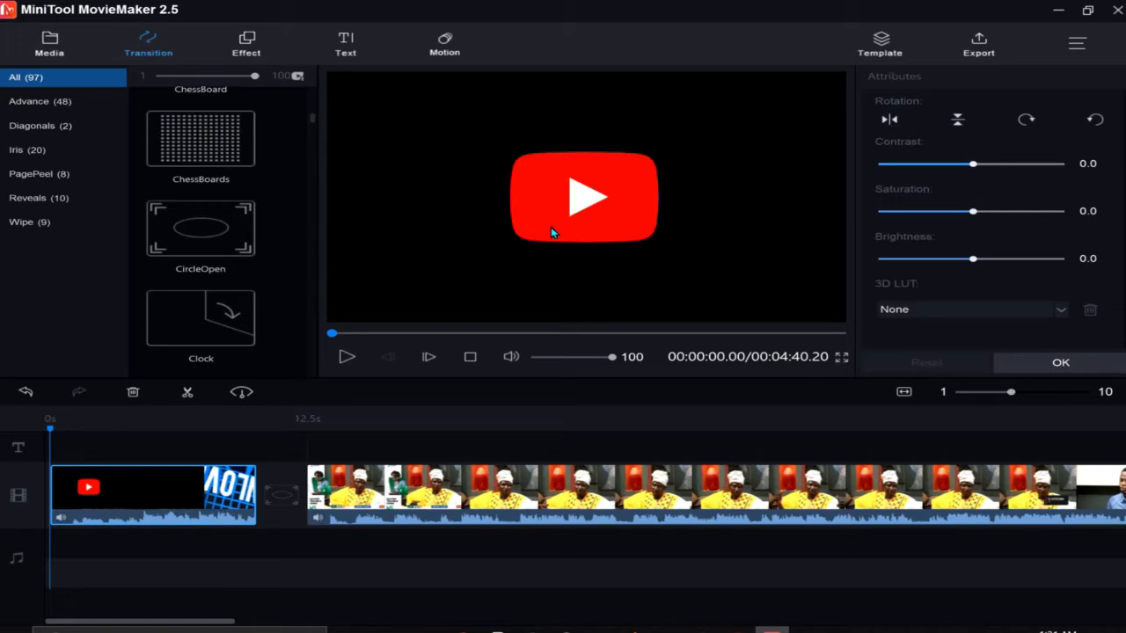
click(890, 121)
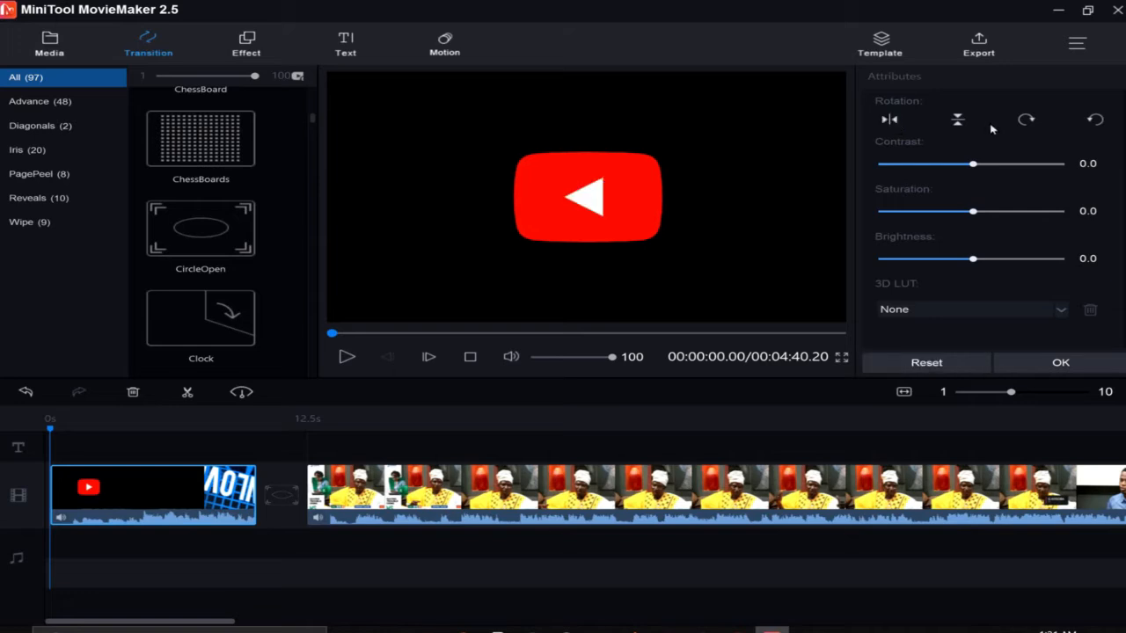
click(957, 119)
drag(50, 433, 108, 431)
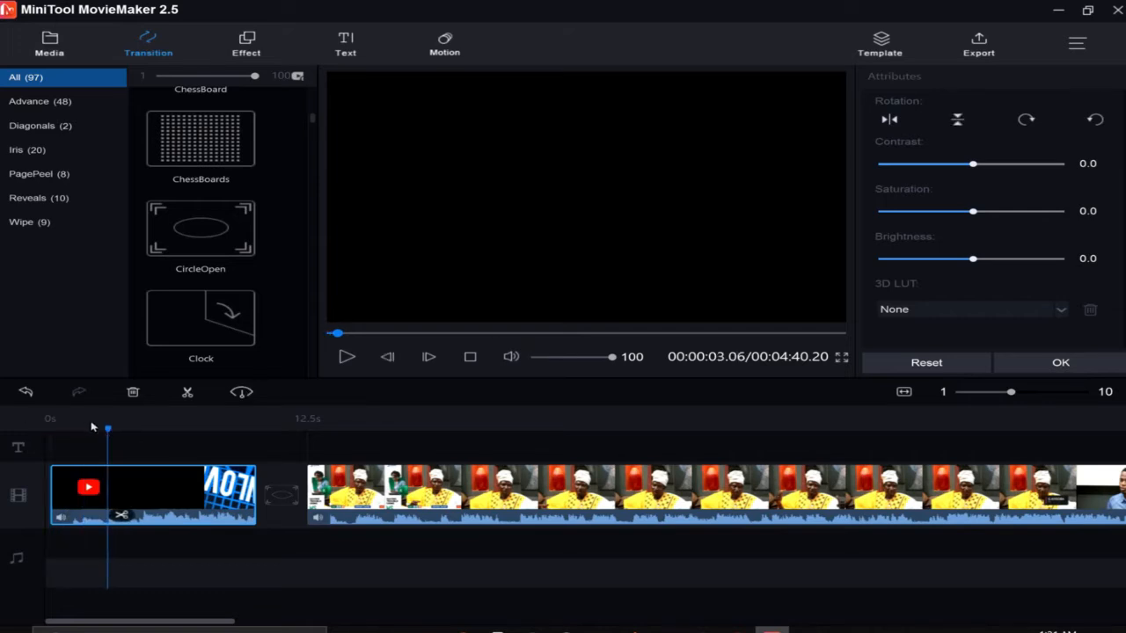
drag(99, 430, 202, 440)
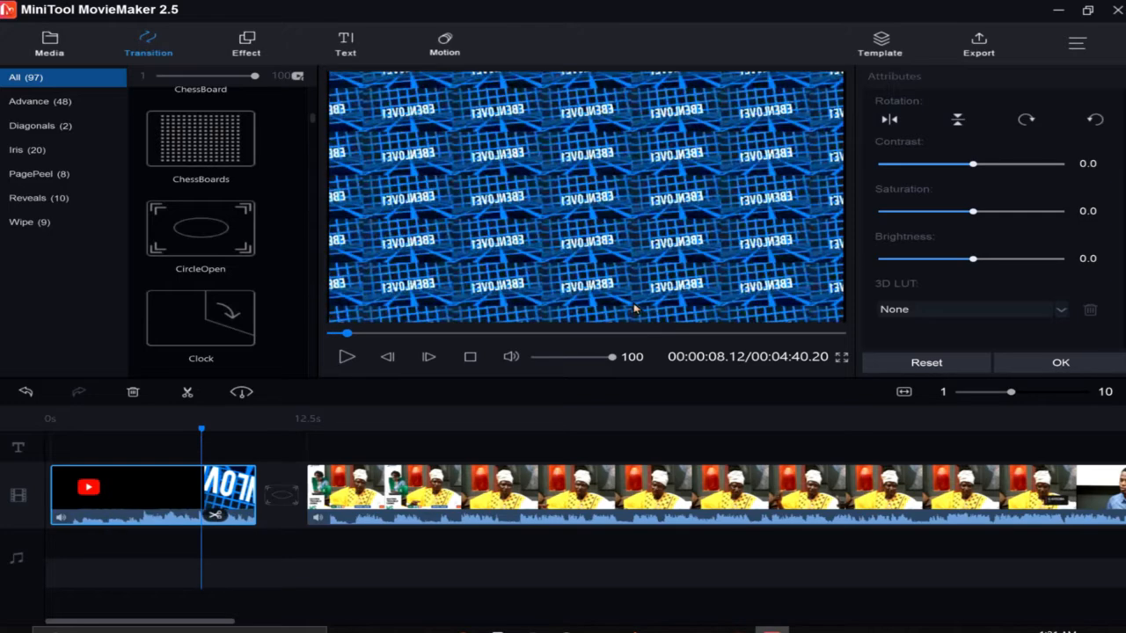
click(957, 119)
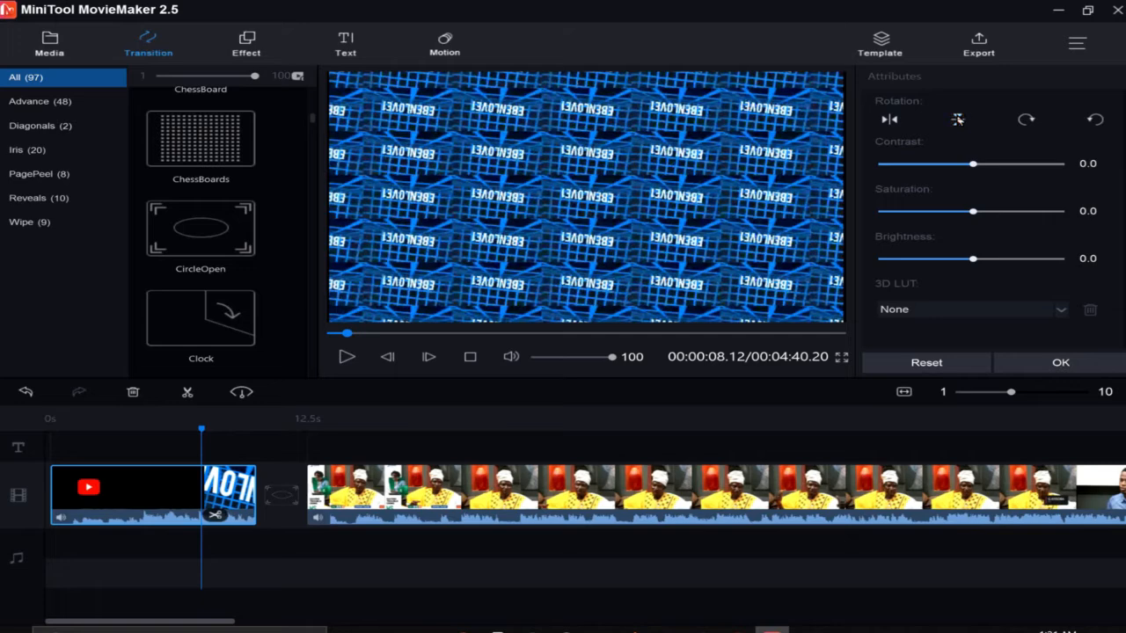
click(958, 120)
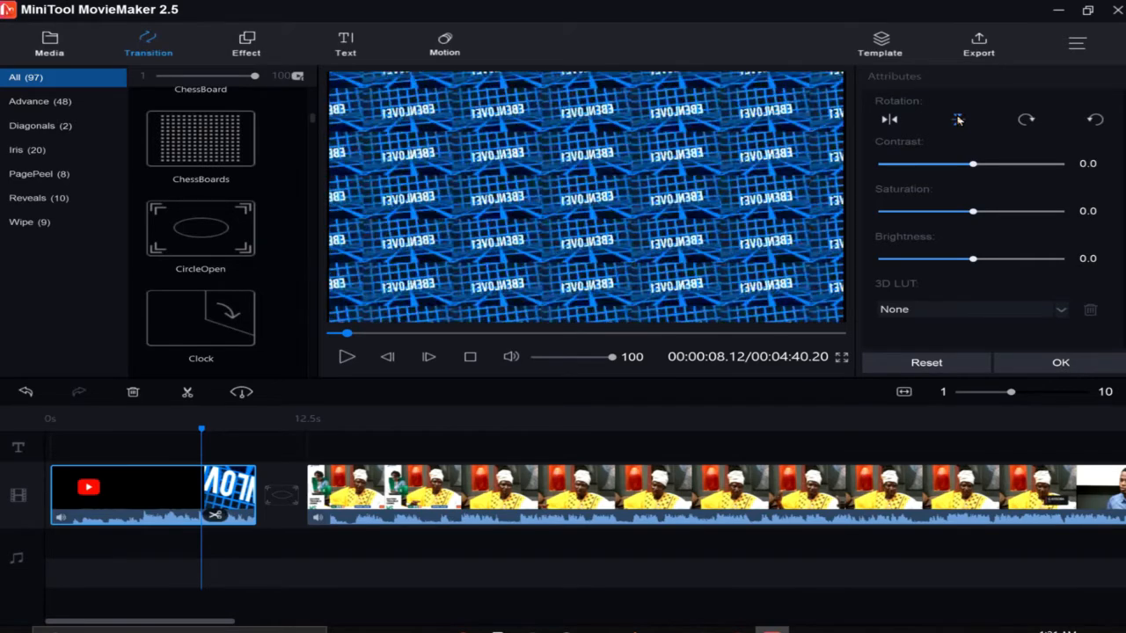
click(891, 121)
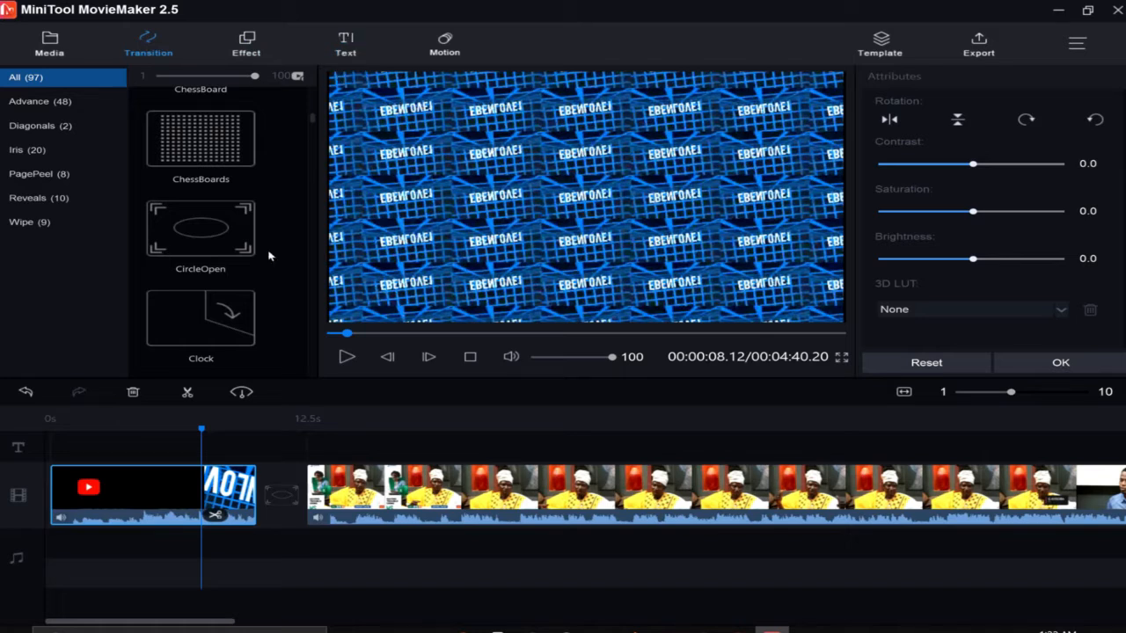
- Add the Caption5 text to the text track at the playhead, about 8 seconds into the movie
click(348, 51)
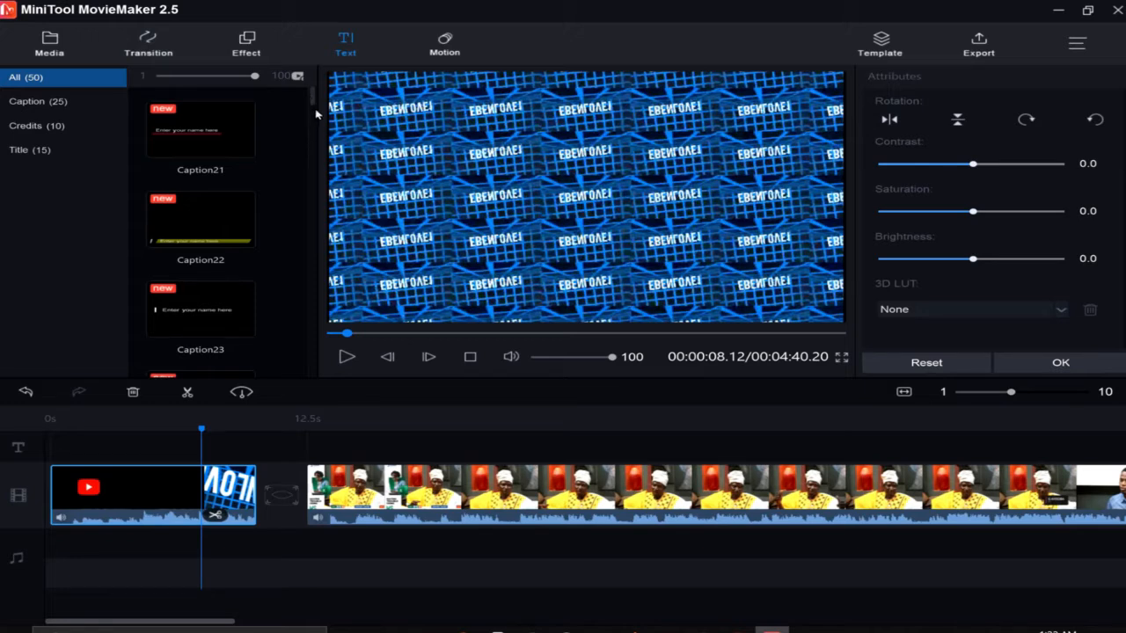
drag(314, 106, 316, 156)
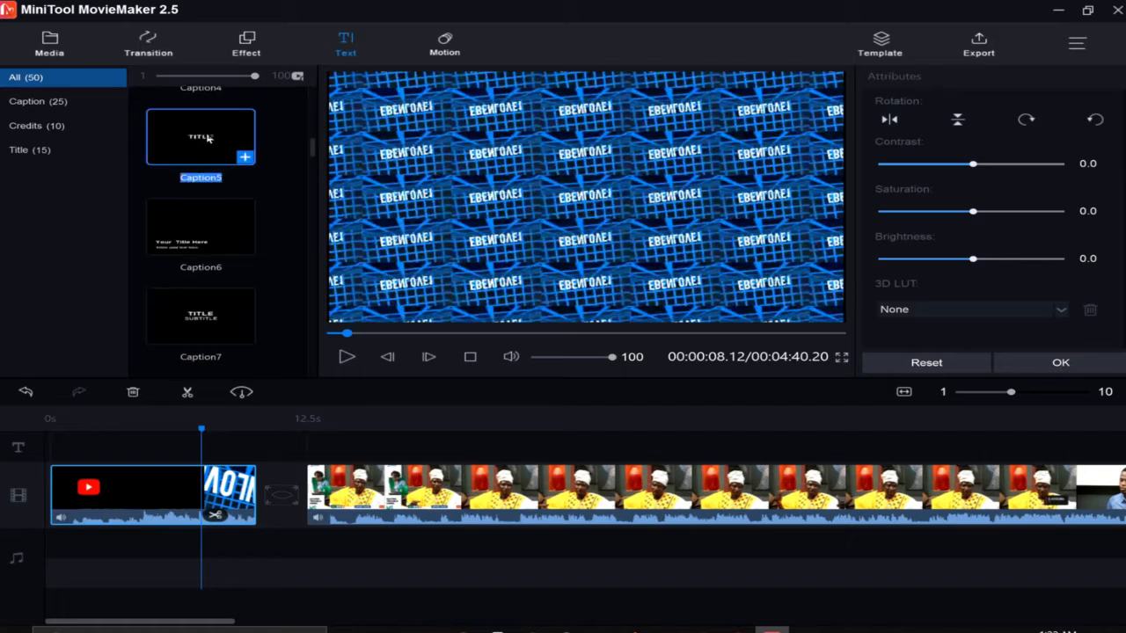
mouse_move(209, 138)
click(243, 158)
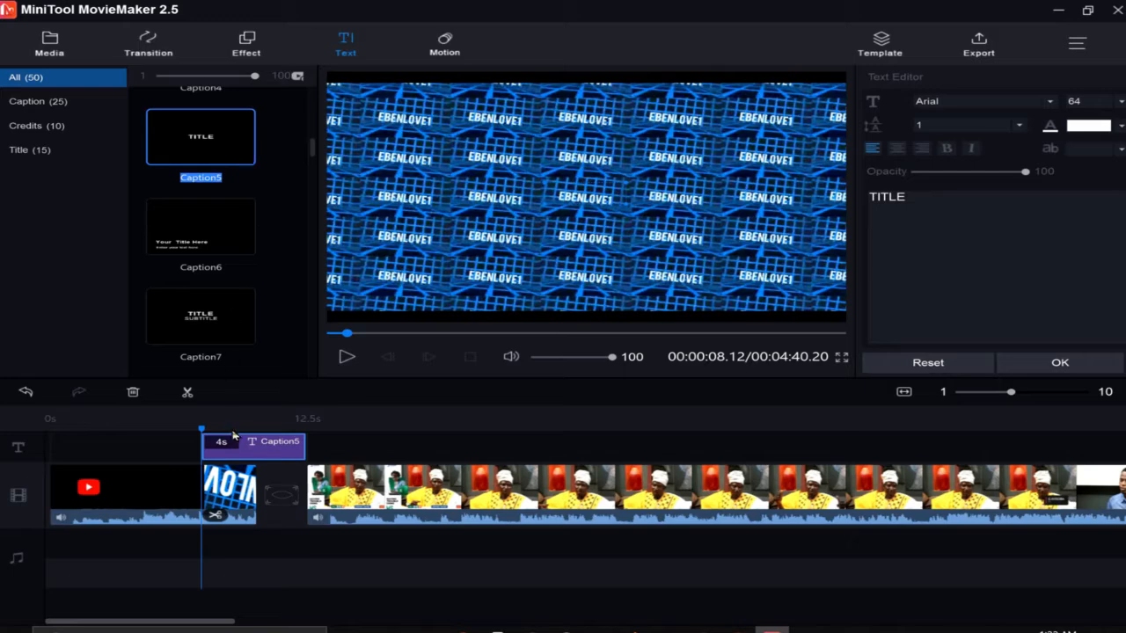
- Move the Caption5 text to start at about 3 seconds and extend its duration to 6.5 seconds
drag(250, 448, 151, 447)
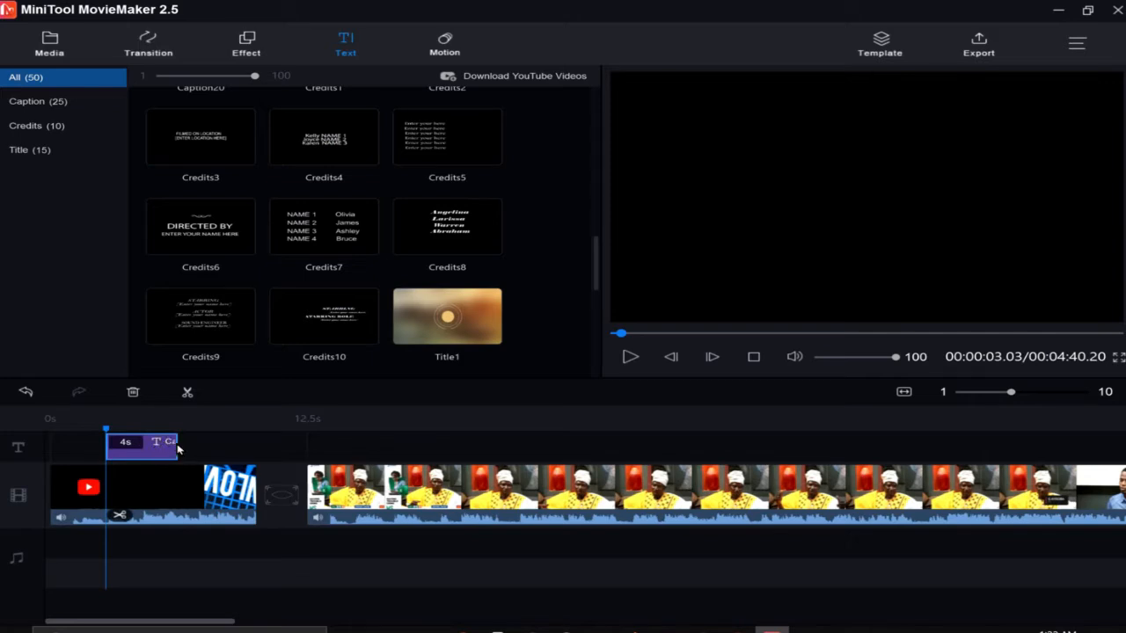
drag(176, 443, 221, 437)
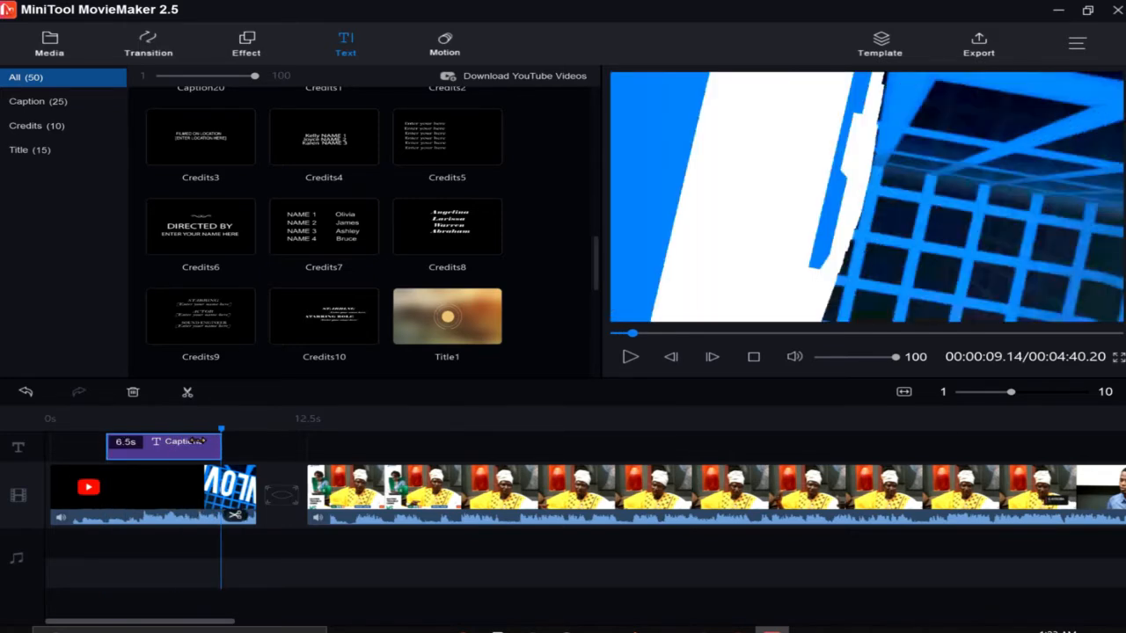
- Replace the Caption5 text with "ebenlove1" and play the movie from the caption's start to about 10 seconds
click(162, 452)
right_click(162, 451)
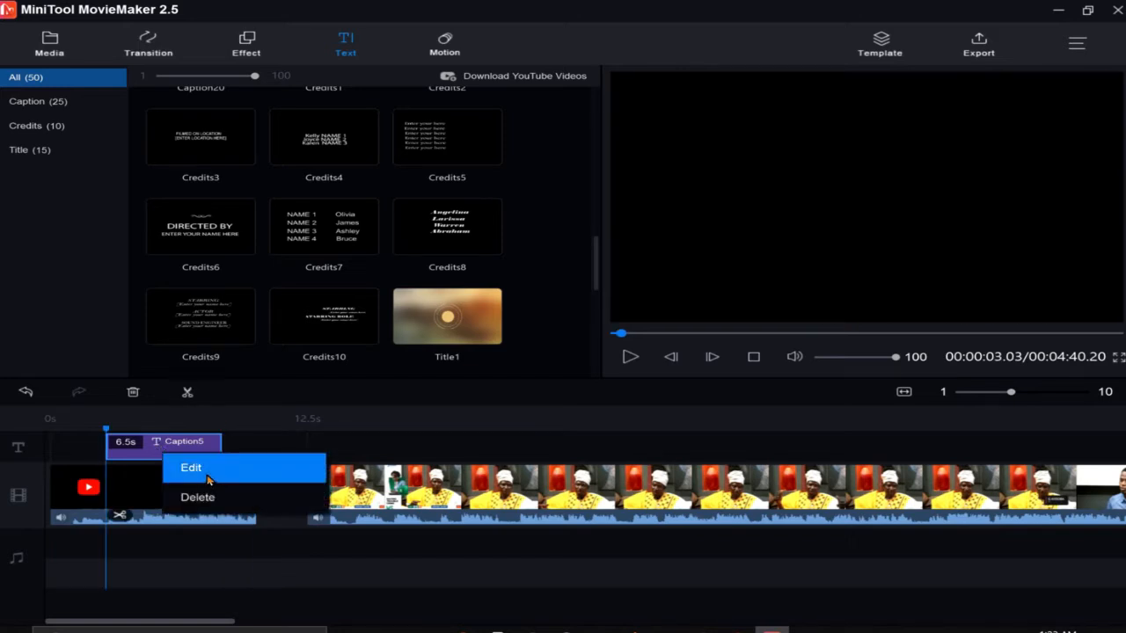
click(191, 468)
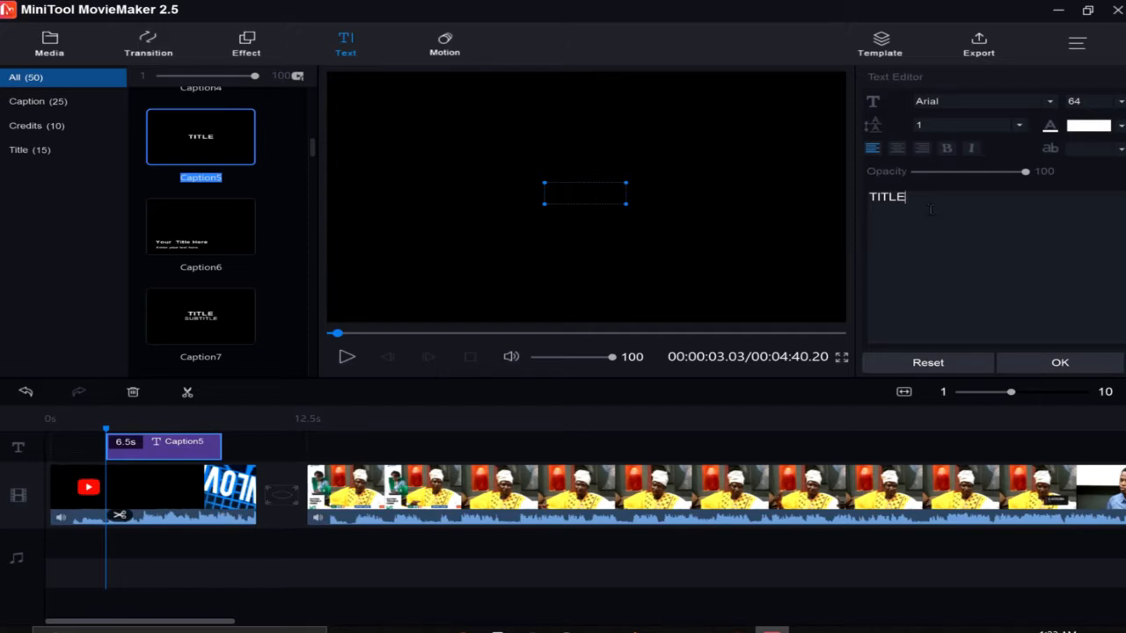
key(BackSpace)
key(BackSpace)
key(BackSpace)
key(BackSpace)
key(BackSpace)
text(eben)
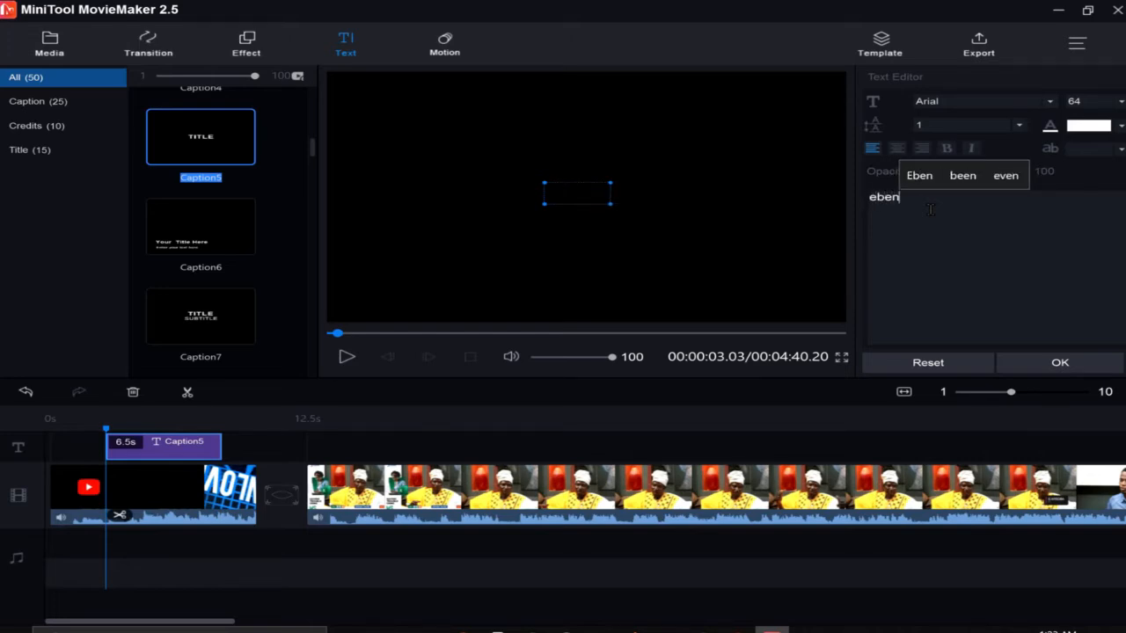
text(love1)
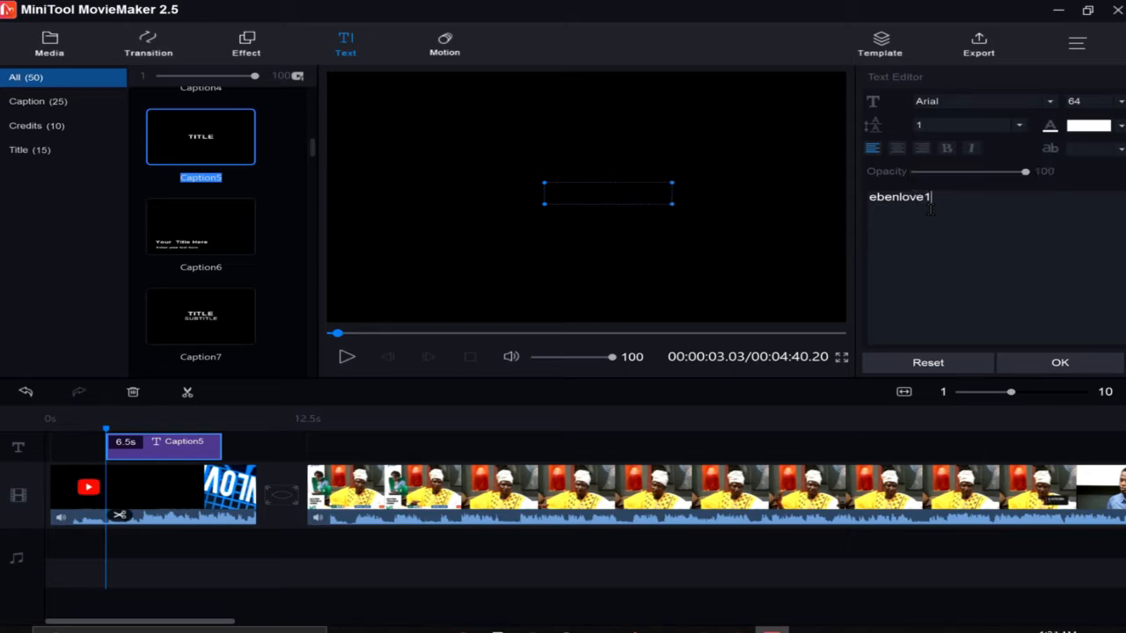
click(1042, 368)
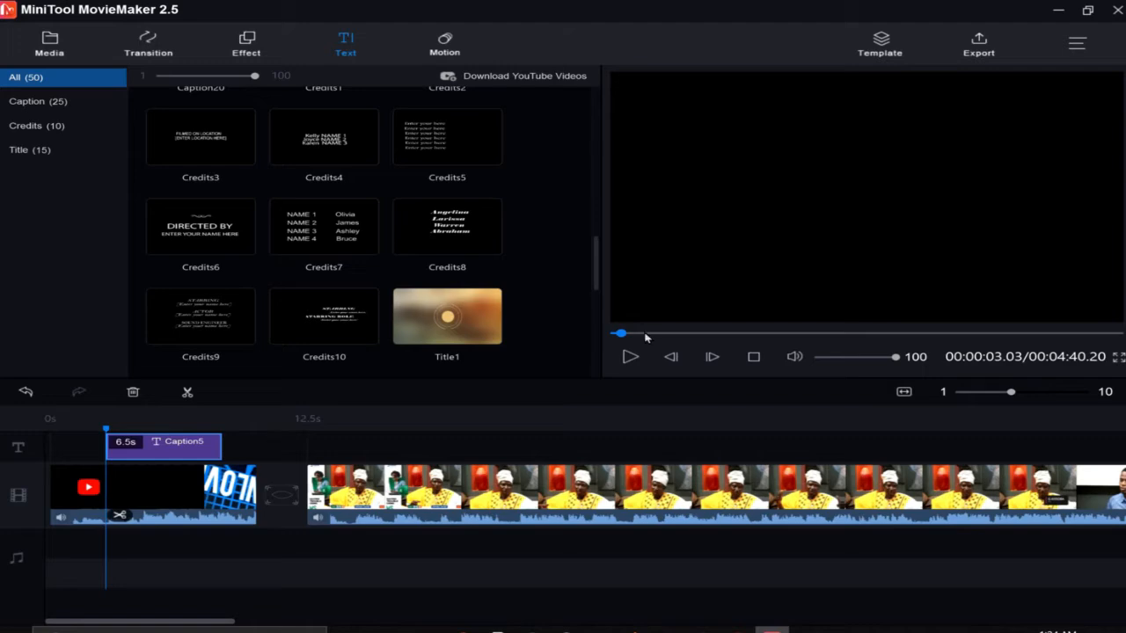
click(629, 357)
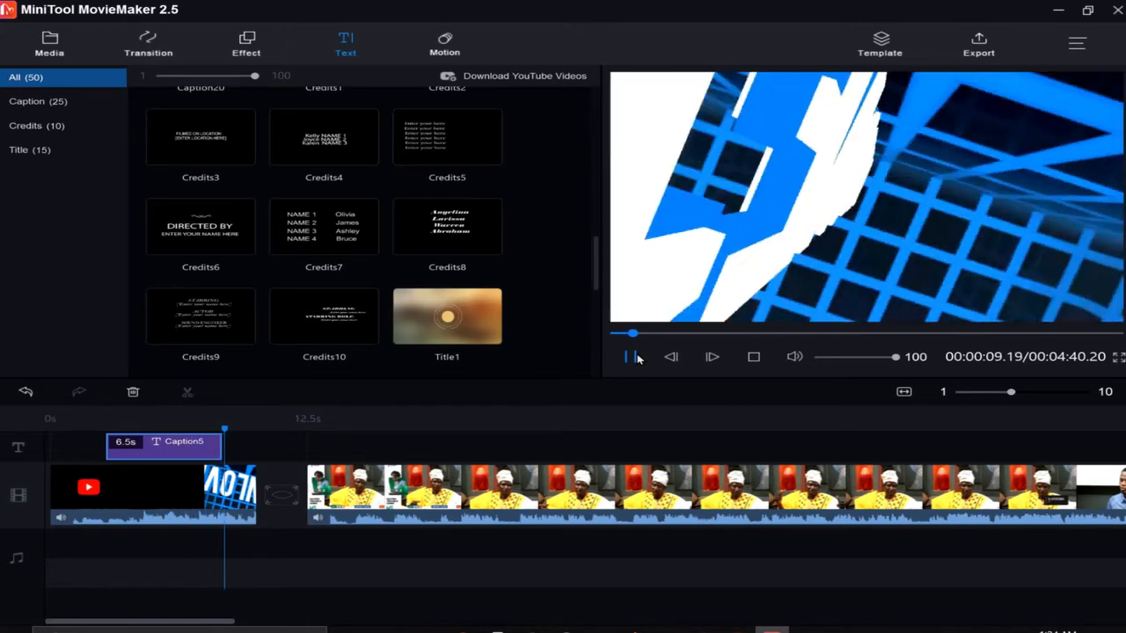
click(637, 357)
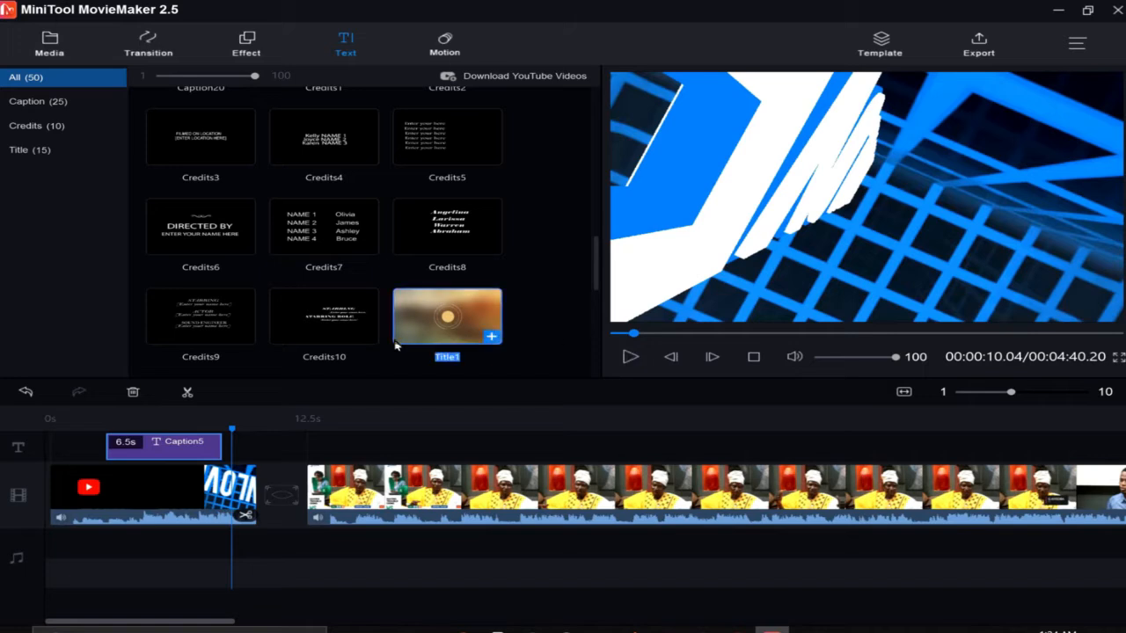
- Split the second video clip at about 18.6 seconds into the movie
click(425, 503)
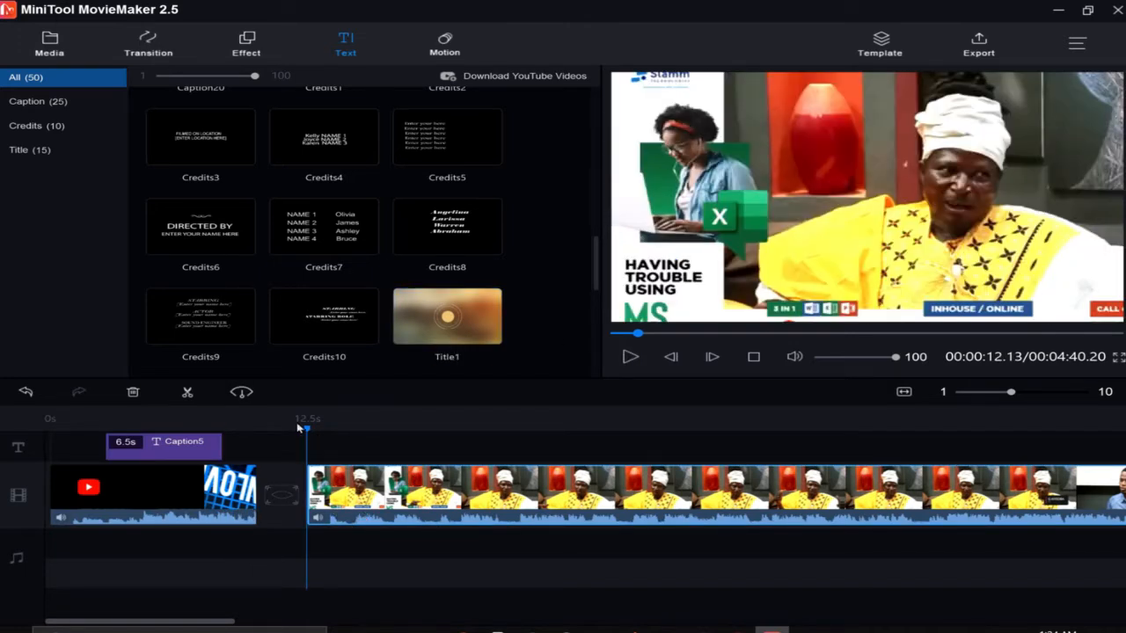
drag(310, 433, 417, 442)
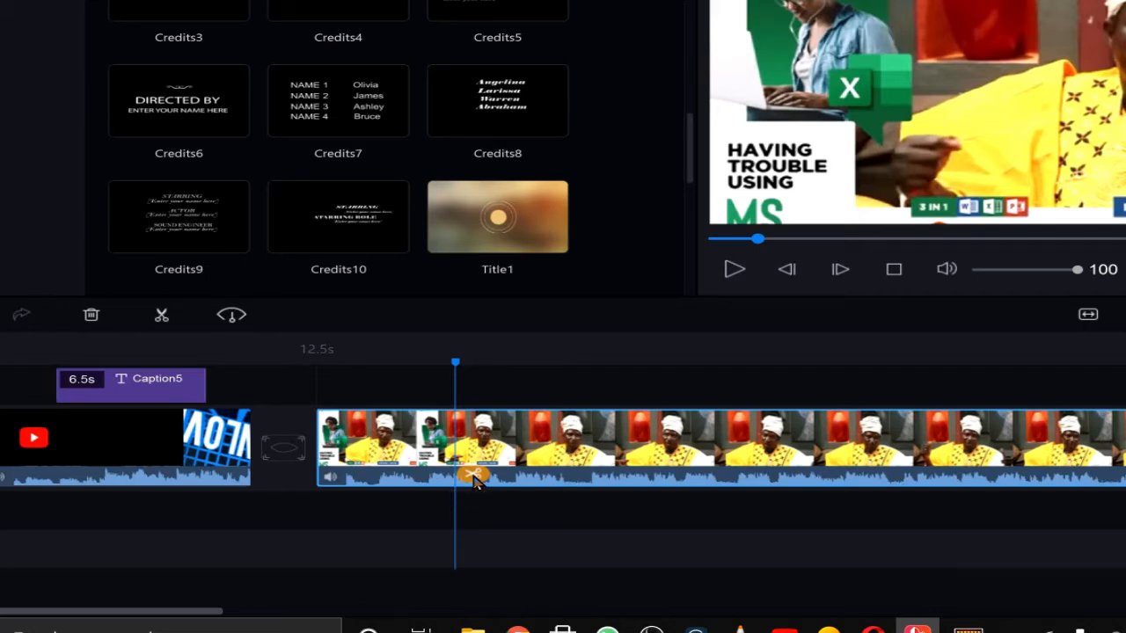
click(472, 476)
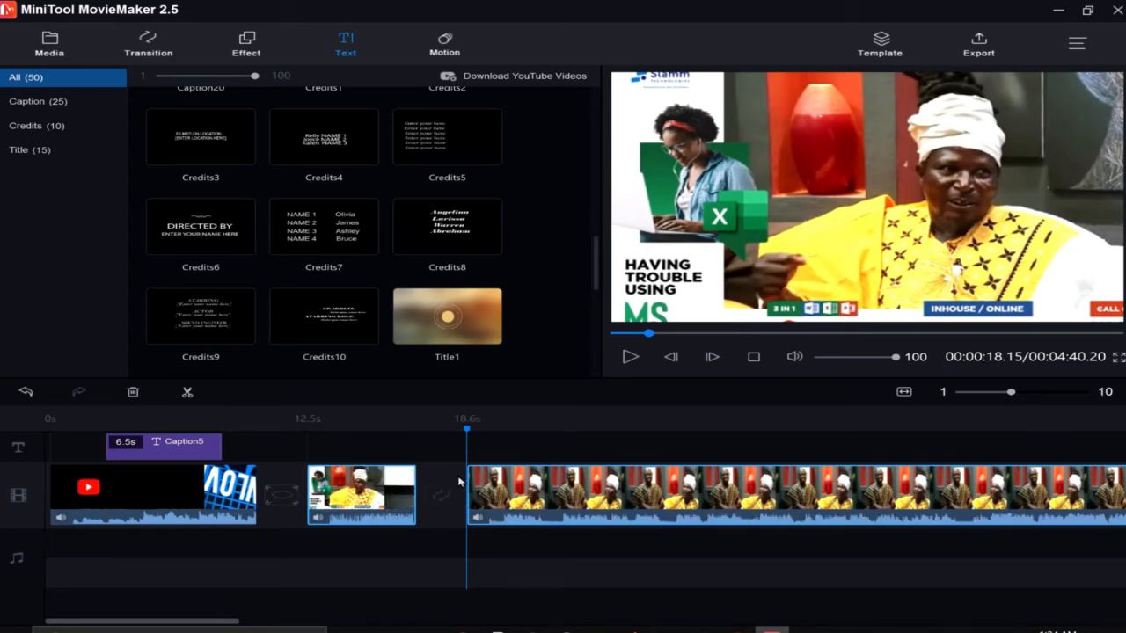
- Apply the Pan right motion to the short clip piece between 12.5 and 18.6 seconds
click(396, 489)
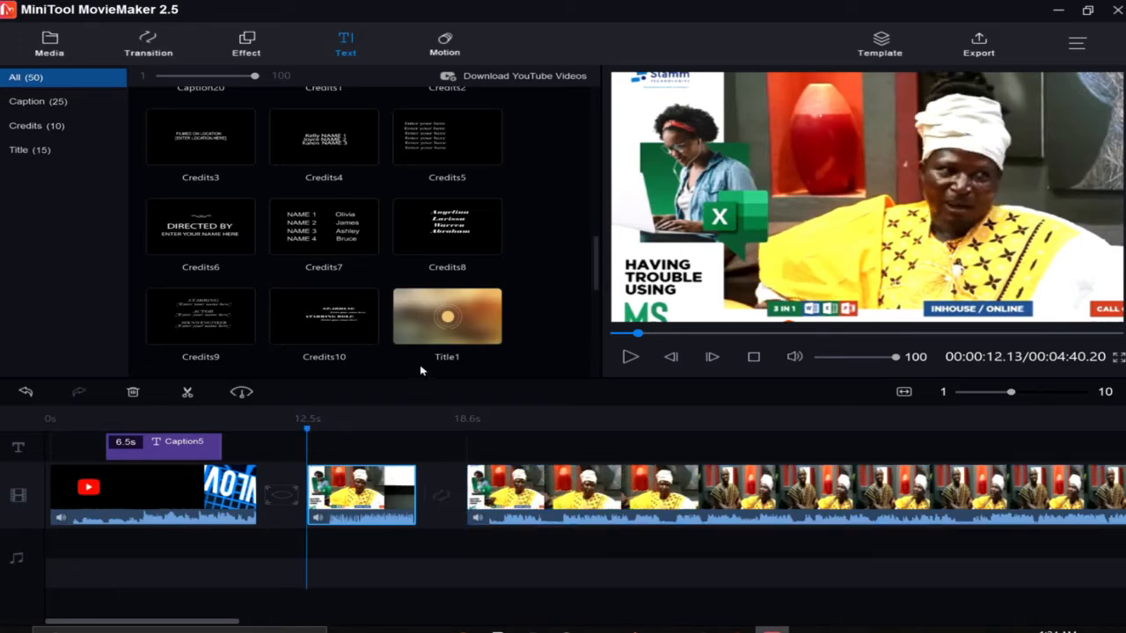
click(441, 46)
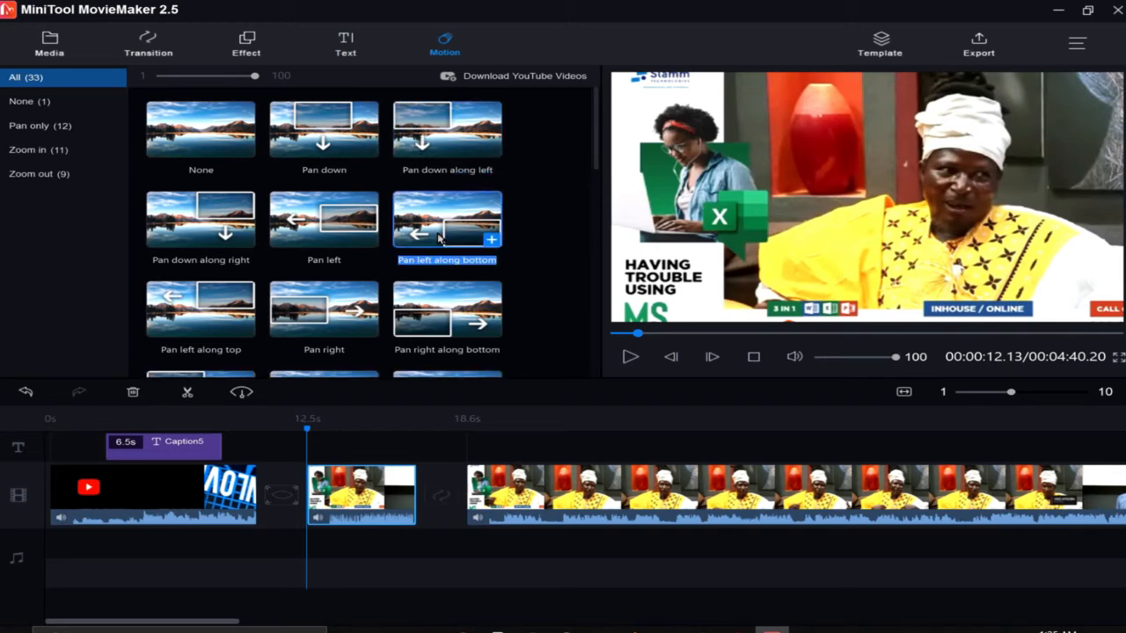
mouse_move(440, 238)
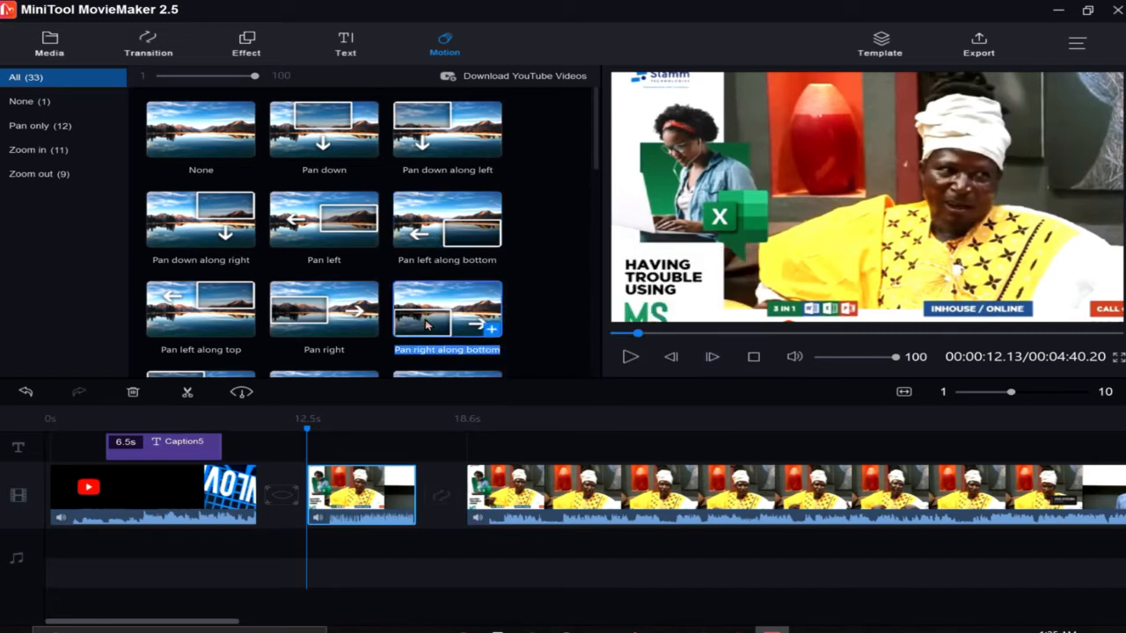
mouse_move(426, 326)
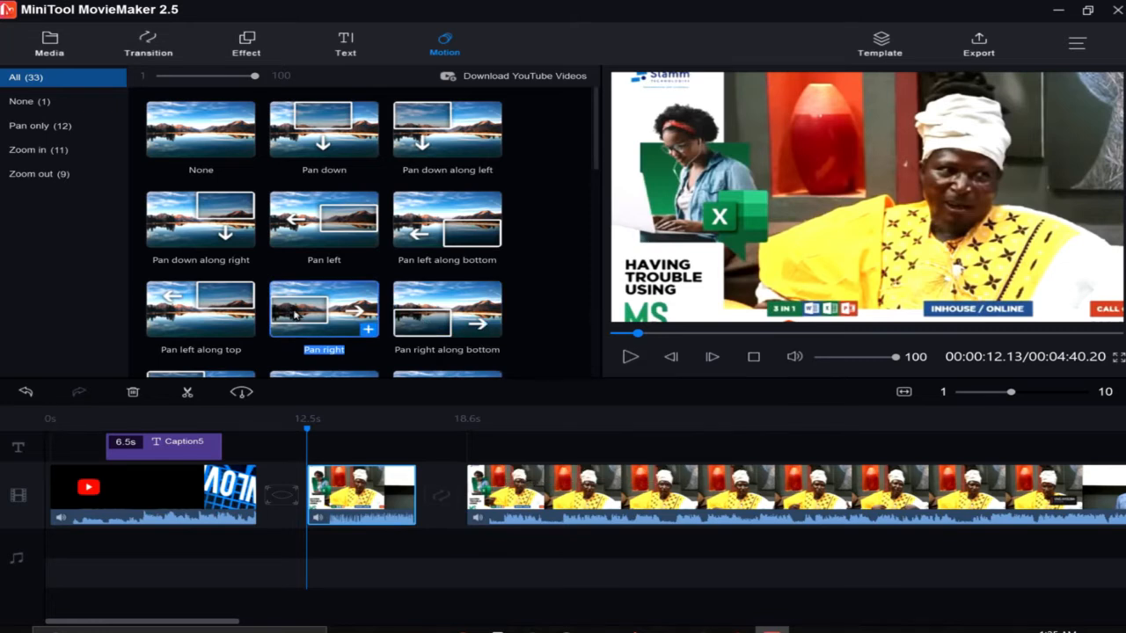
mouse_move(296, 315)
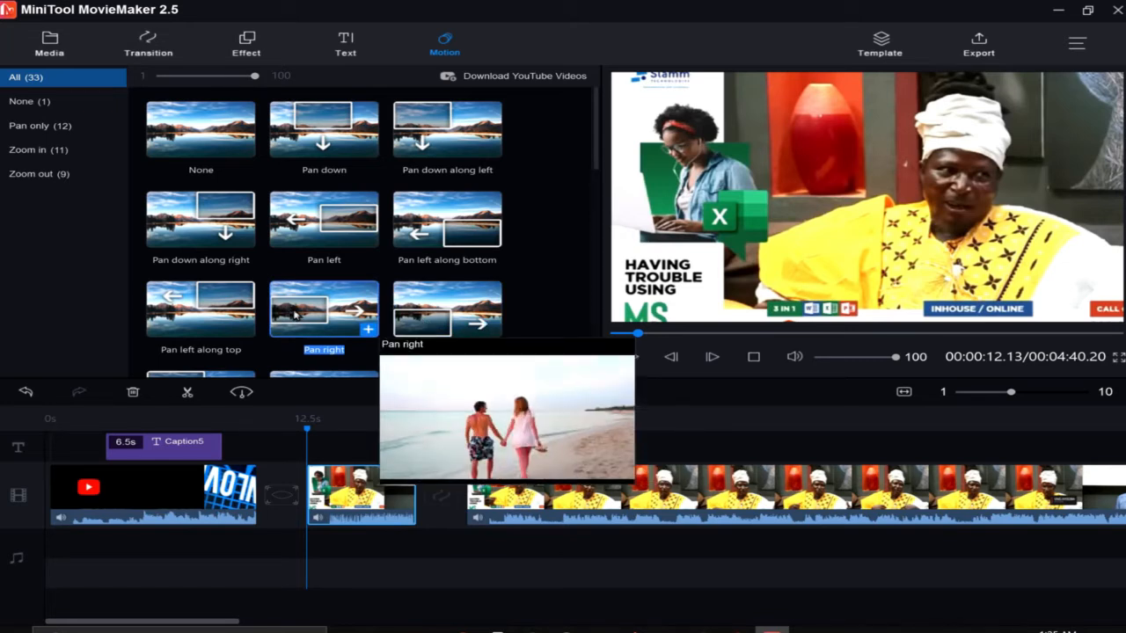
click(366, 331)
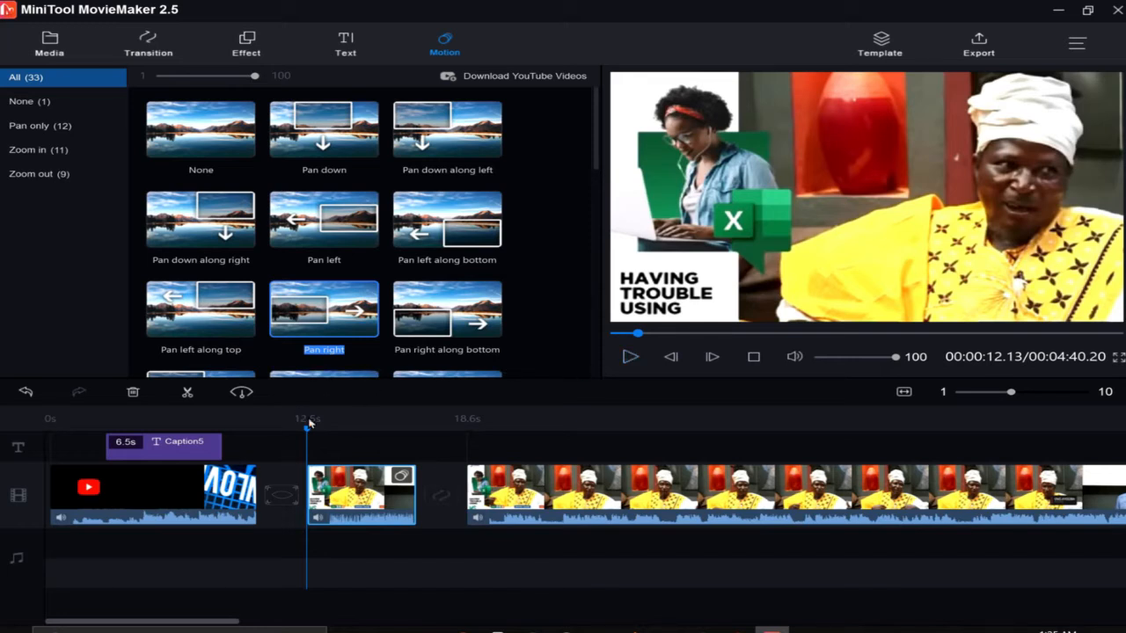
- Play the movie from the beginning through the Pan right clip and pause it at about 29 seconds
drag(307, 436, 50, 429)
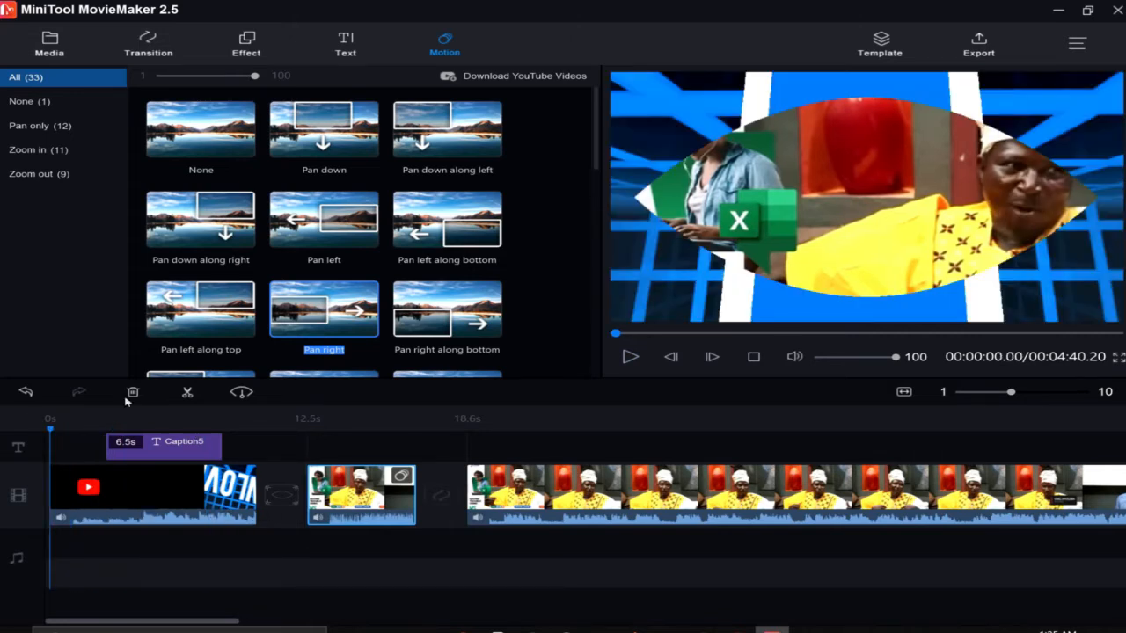
click(629, 357)
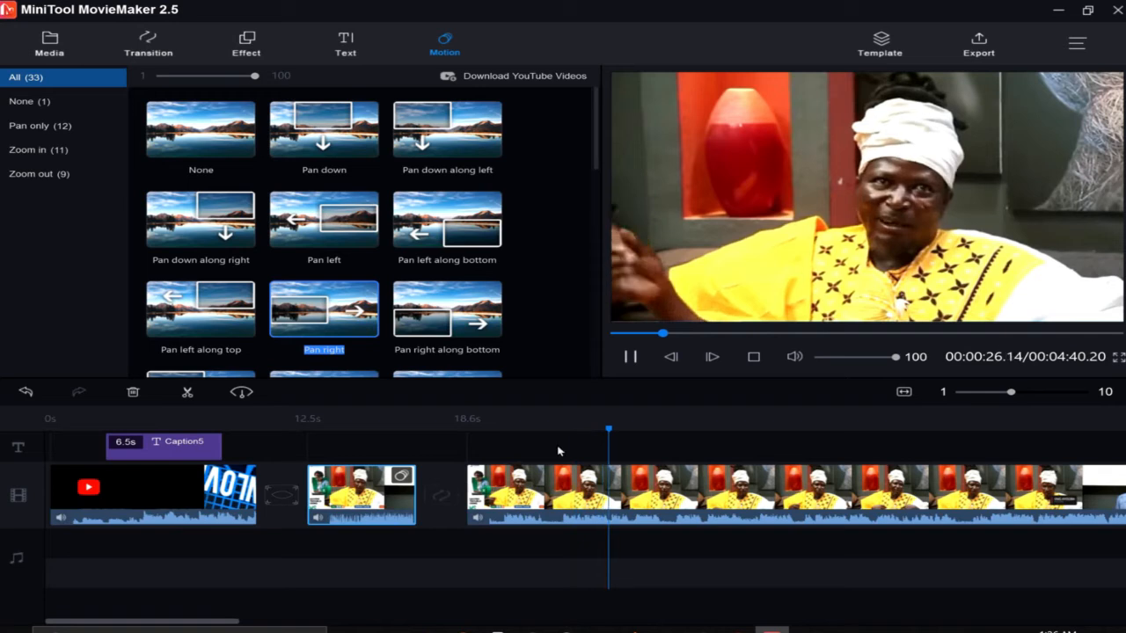
click(630, 359)
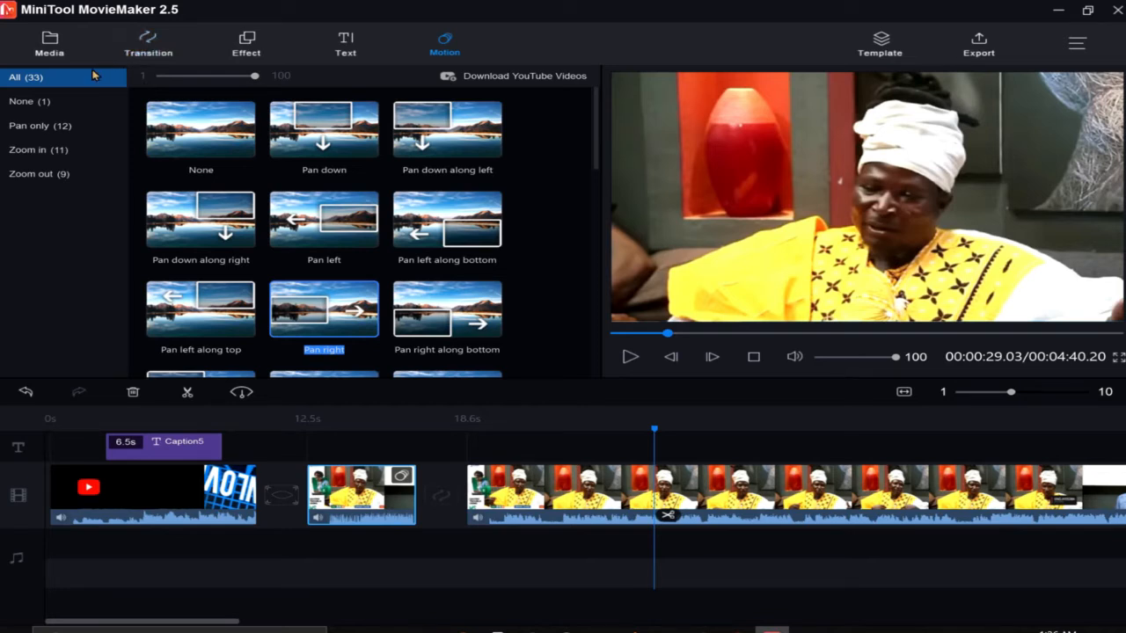
- Add the Photo Book music to the audio track and play the movie from the start to about 11 seconds
click(41, 58)
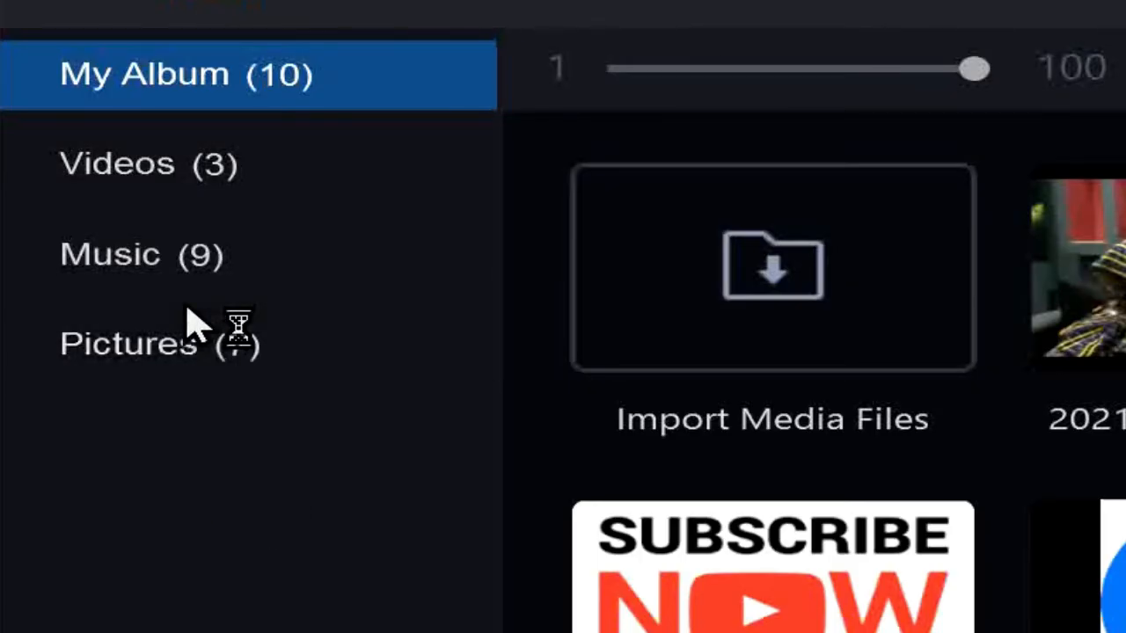
click(138, 253)
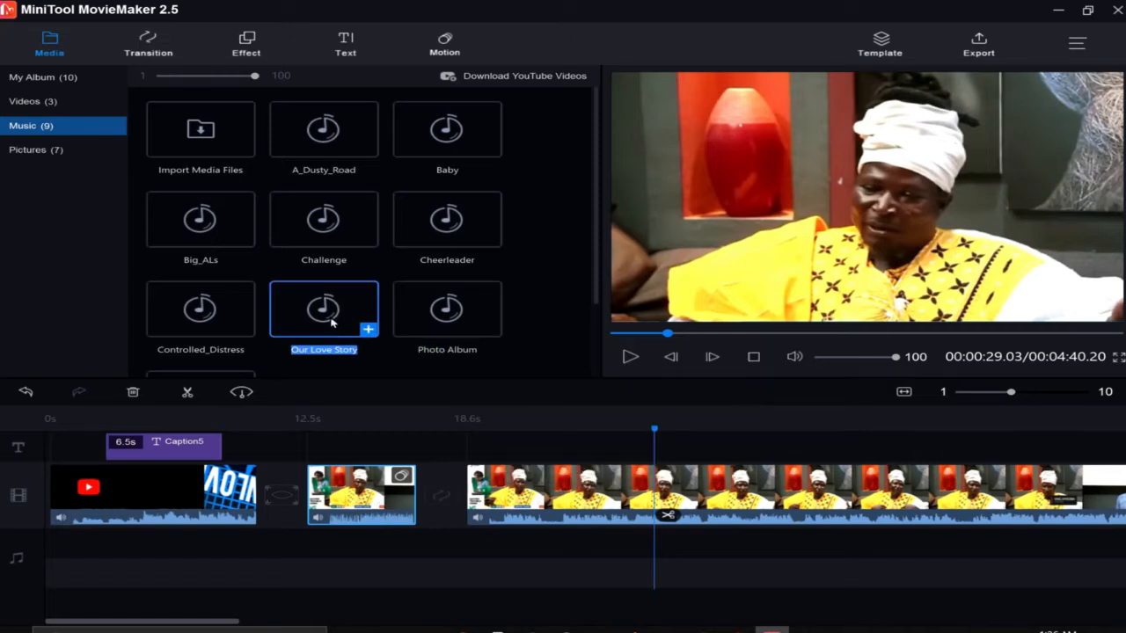
mouse_move(332, 323)
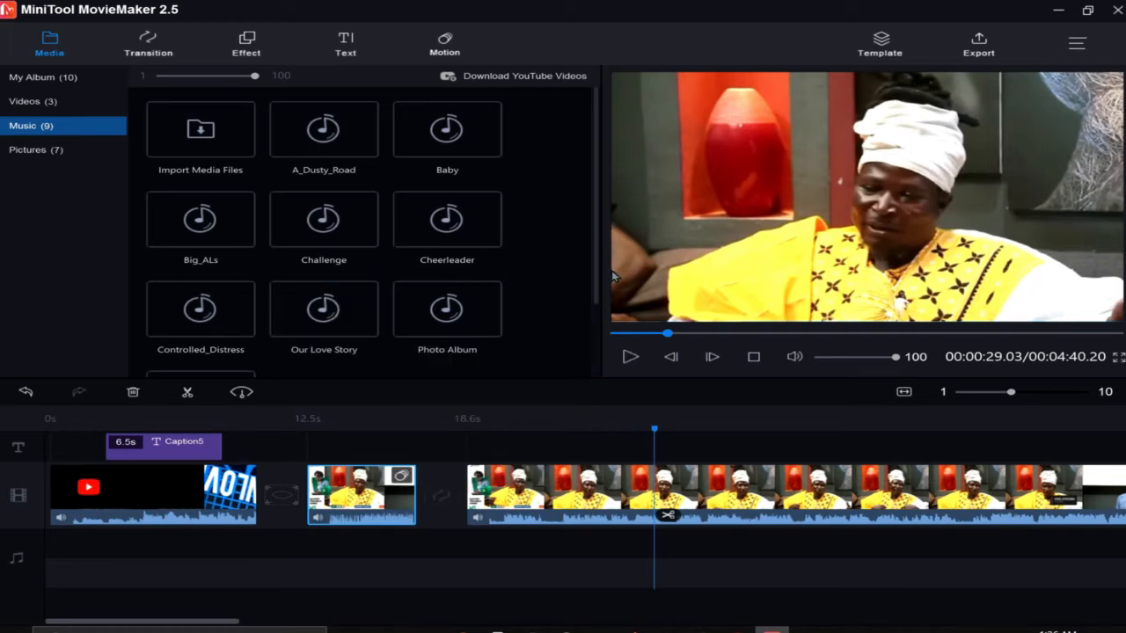
drag(598, 283, 607, 348)
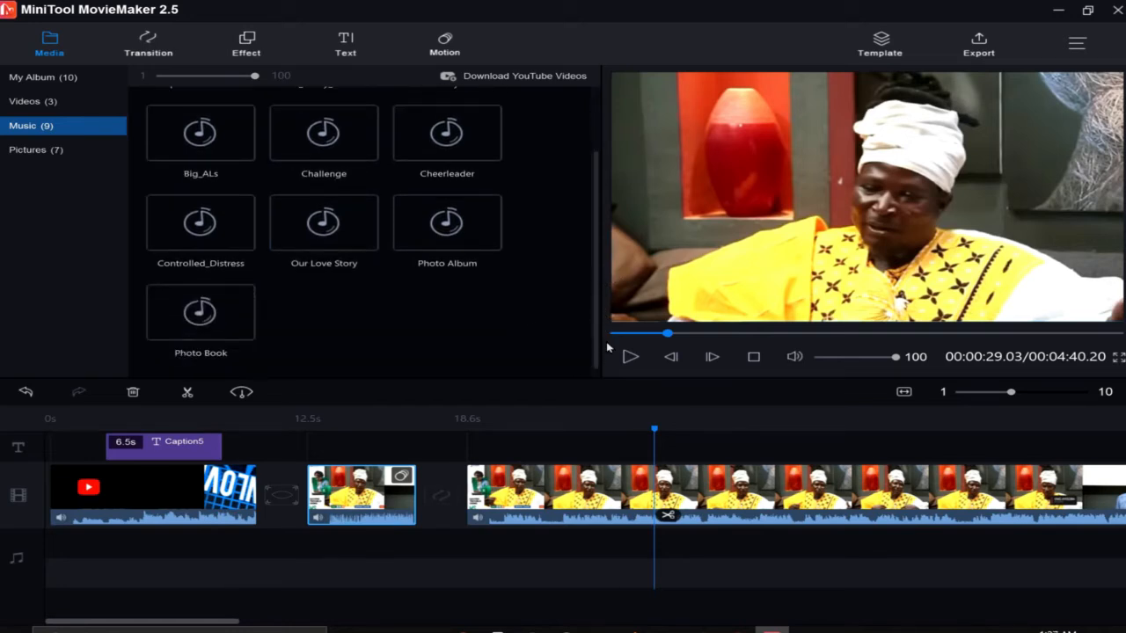
click(215, 315)
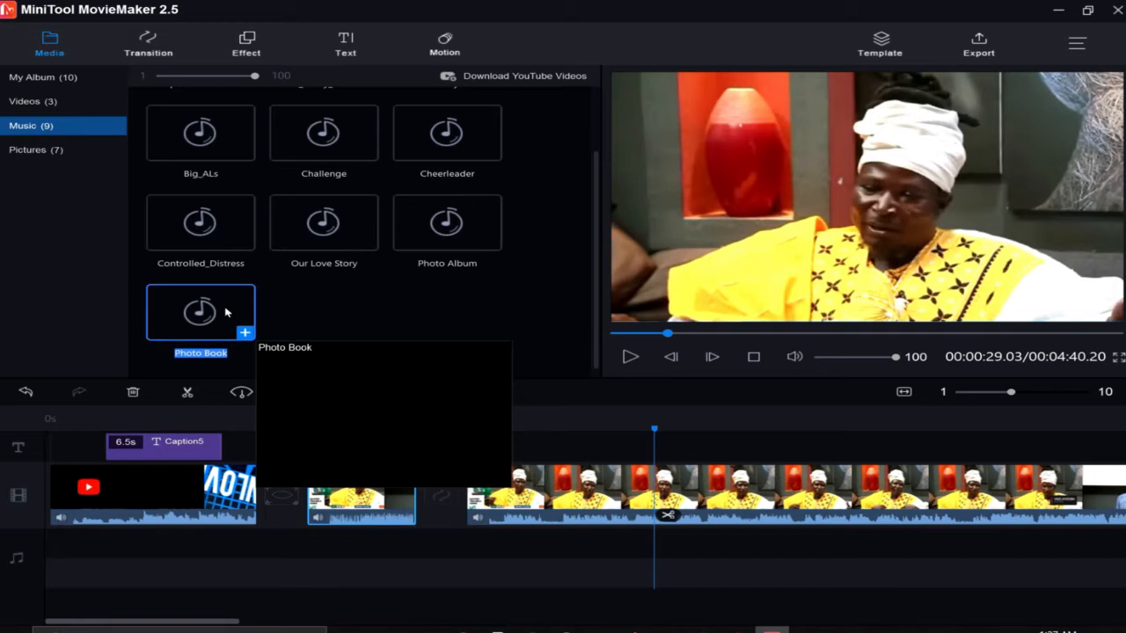
click(272, 345)
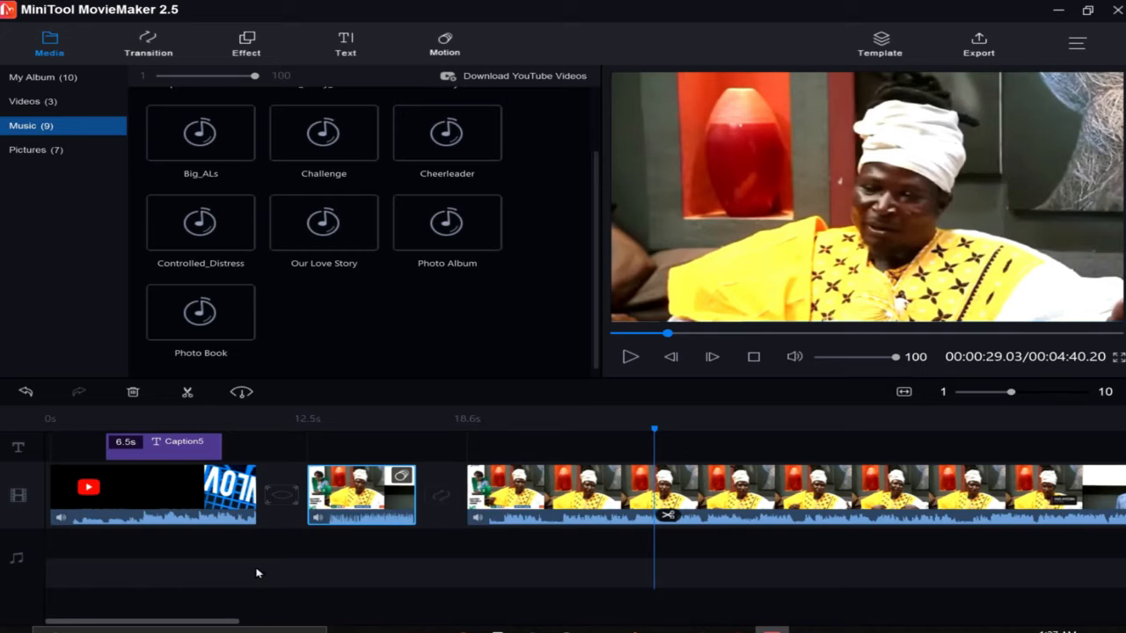
click(235, 329)
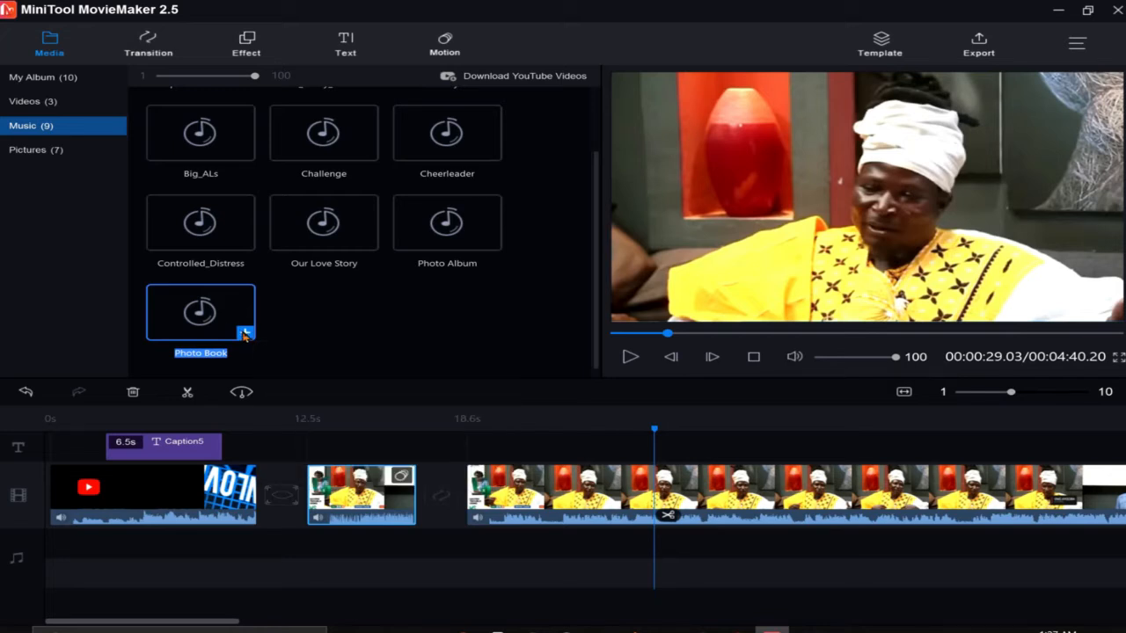
click(244, 333)
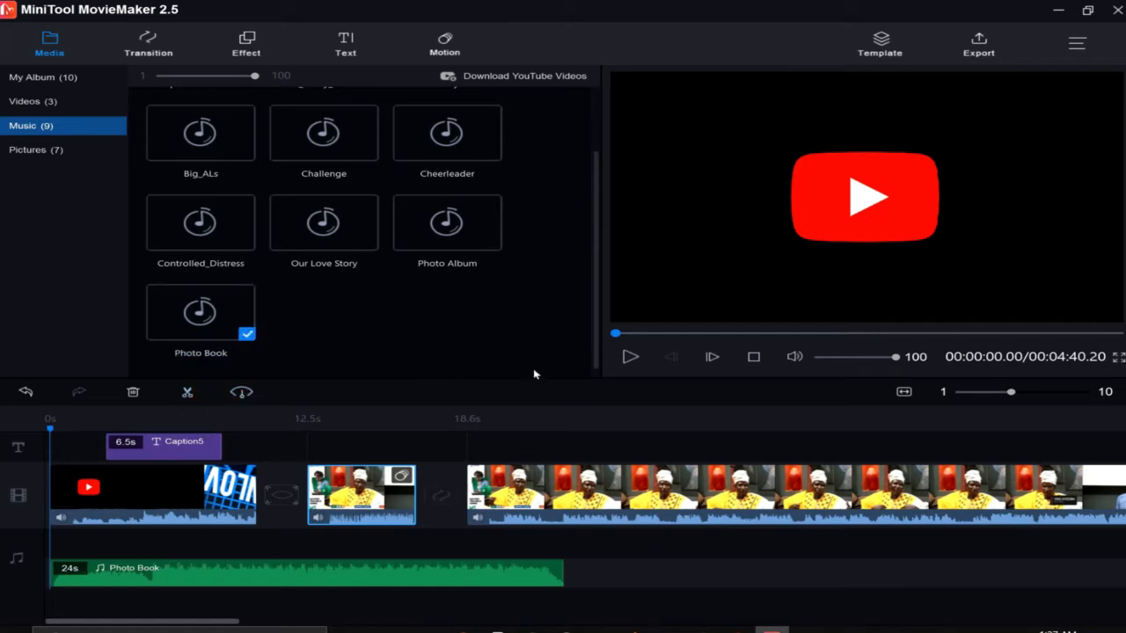
click(629, 357)
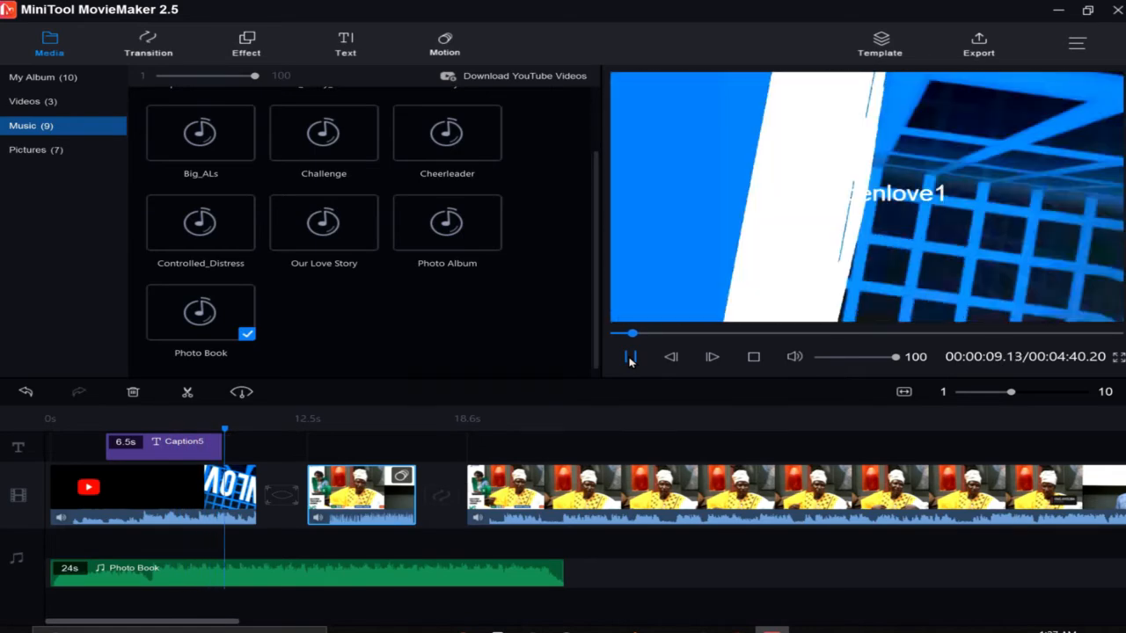
click(630, 357)
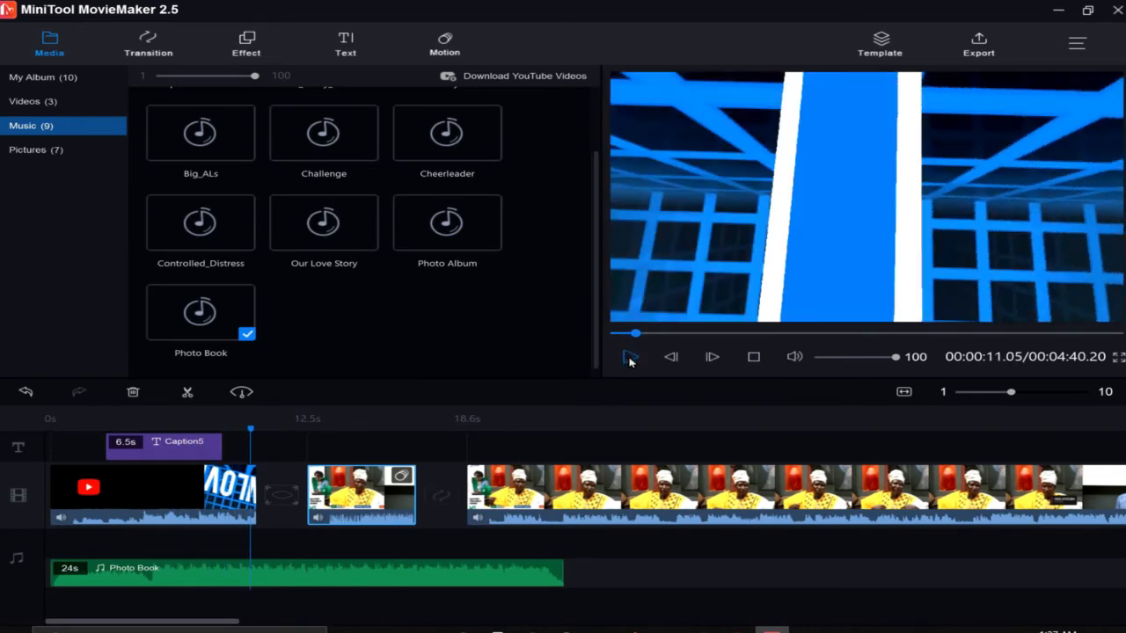
- Set the Photo Book music's volume to 73 and its fade-out to 6 seconds, and increase its fade-in
click(391, 576)
right_click(390, 574)
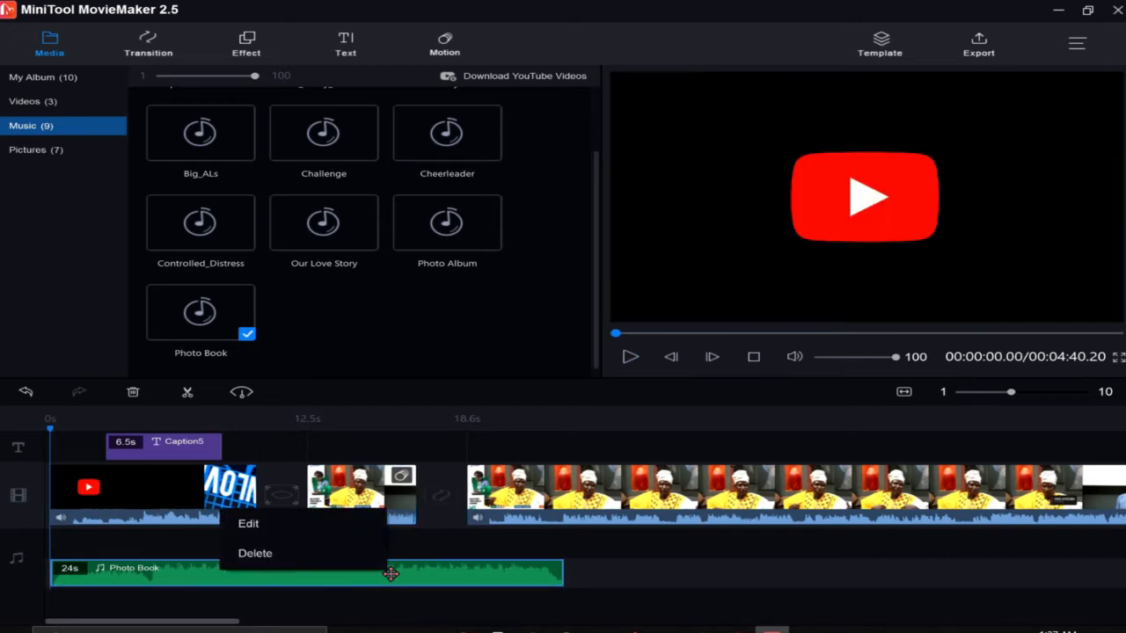
click(260, 532)
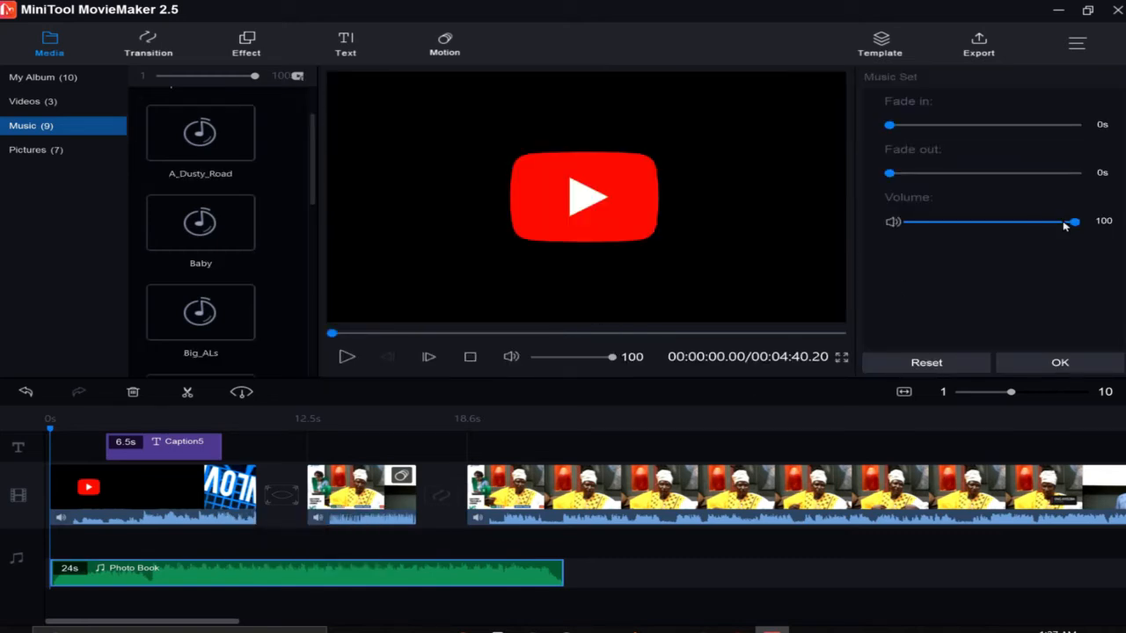
drag(1078, 229, 1034, 224)
drag(890, 173, 991, 174)
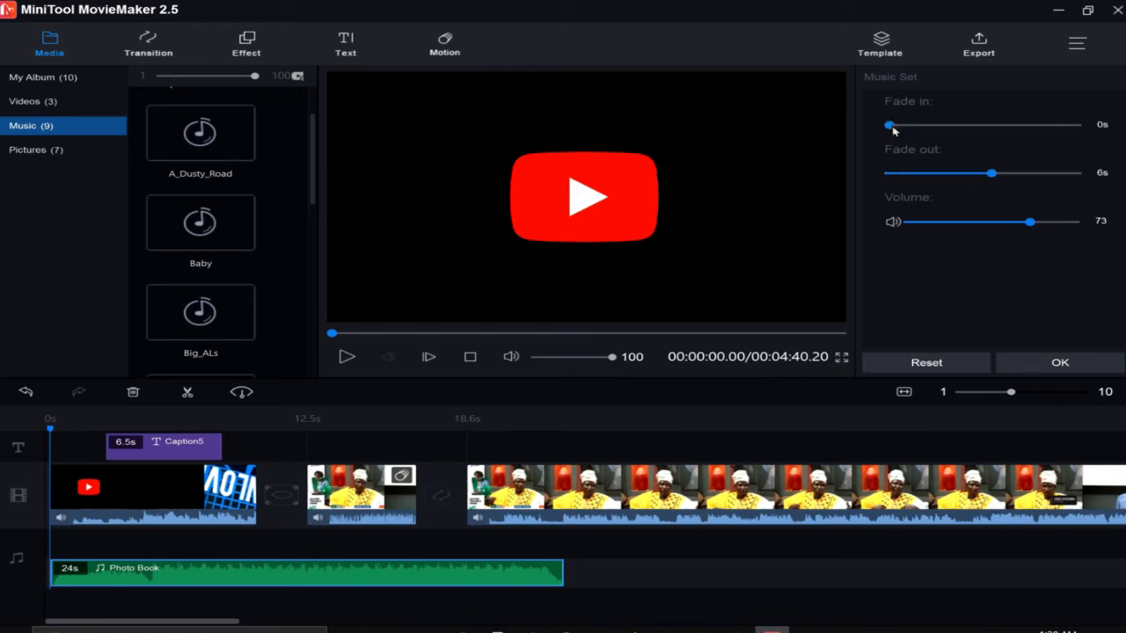
drag(890, 126, 1001, 120)
- Edit the third timeline clip's attributes, setting contrast to 12.8, saturation to 16.3 and brightness to -11.4
right_click(189, 526)
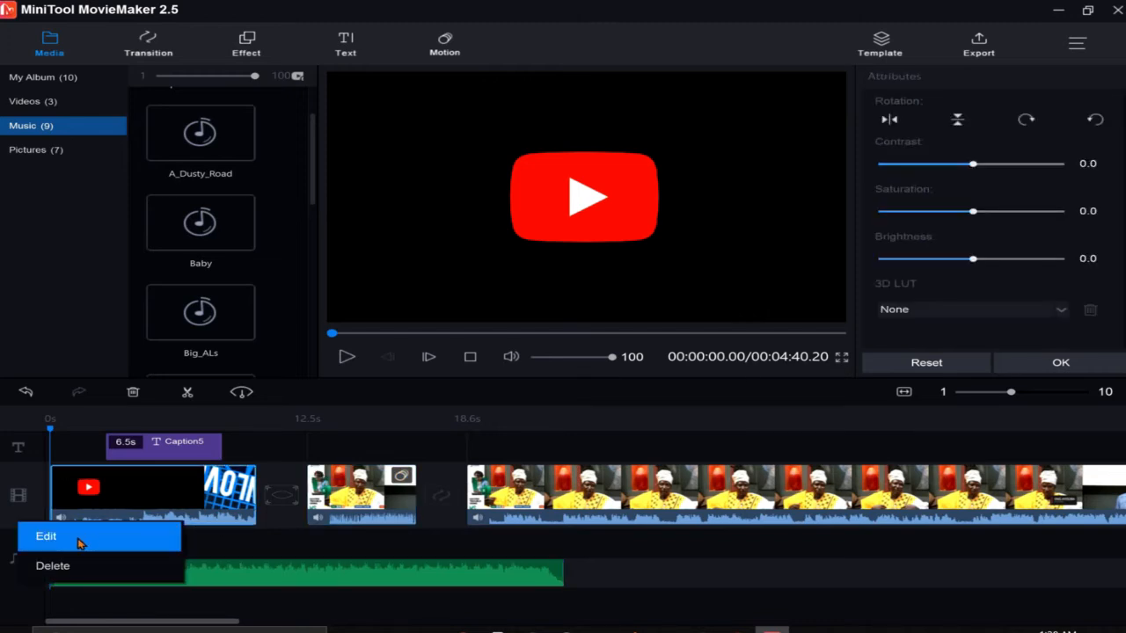
click(78, 538)
click(587, 492)
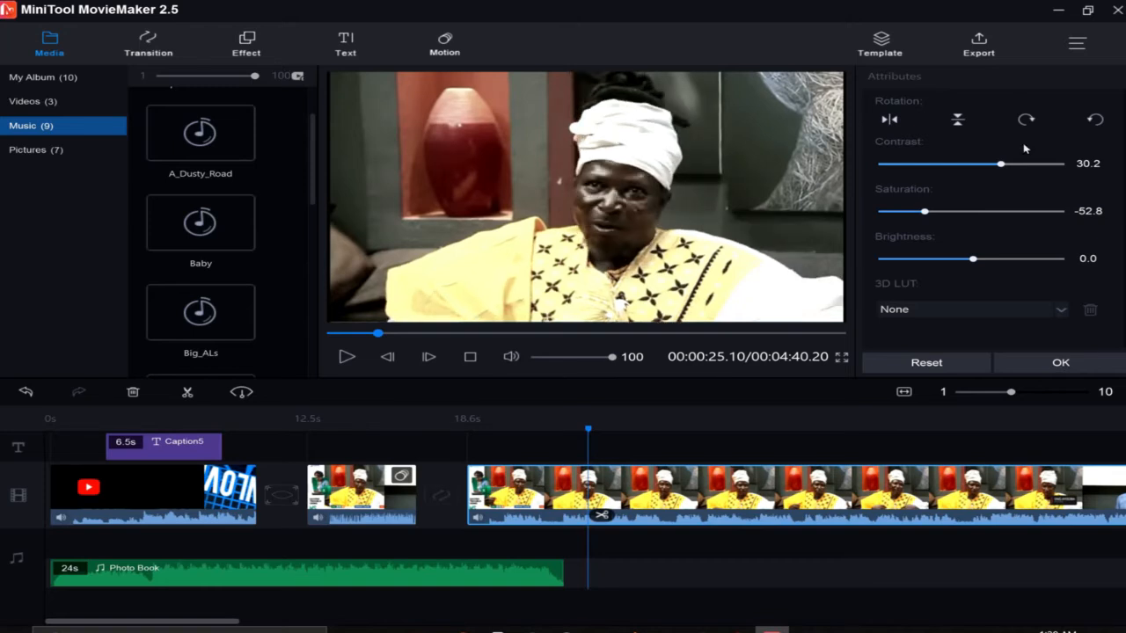
mouse_move(1001, 169)
mouse_down()
mouse_move(881, 164)
mouse_move(997, 162)
mouse_move(985, 163)
mouse_up()
drag(925, 217, 988, 204)
mouse_move(974, 259)
mouse_down()
mouse_move(1060, 251)
mouse_move(999, 279)
mouse_move(963, 273)
mouse_up()
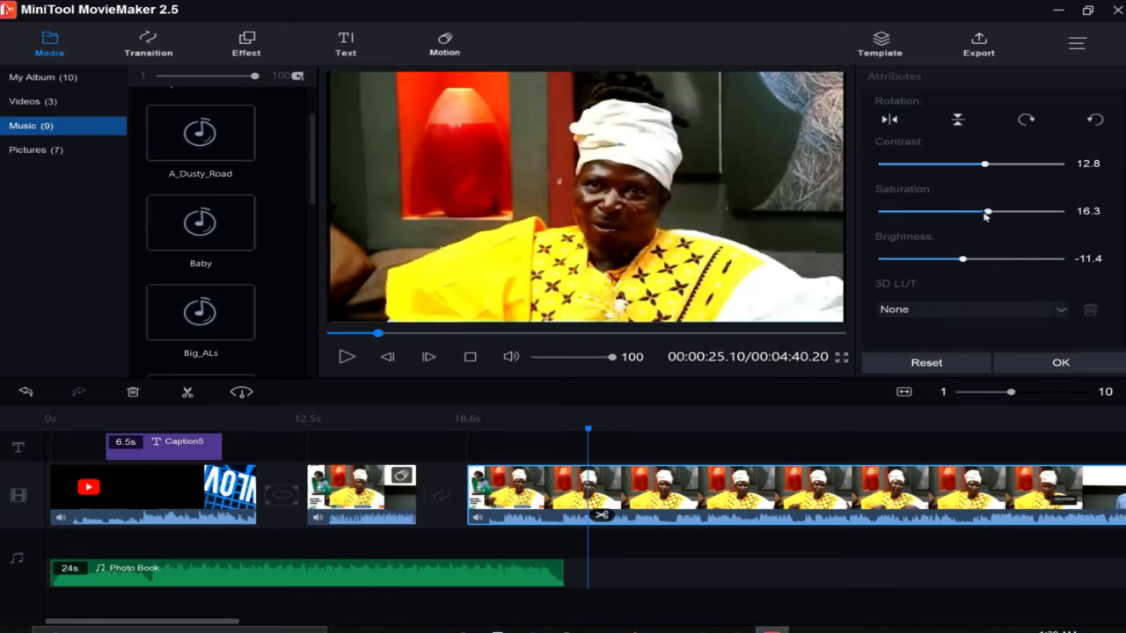
- Set the third timeline clip's saturation to -4.5 and its contrast to -16.5
drag(986, 215, 968, 219)
drag(980, 215, 967, 214)
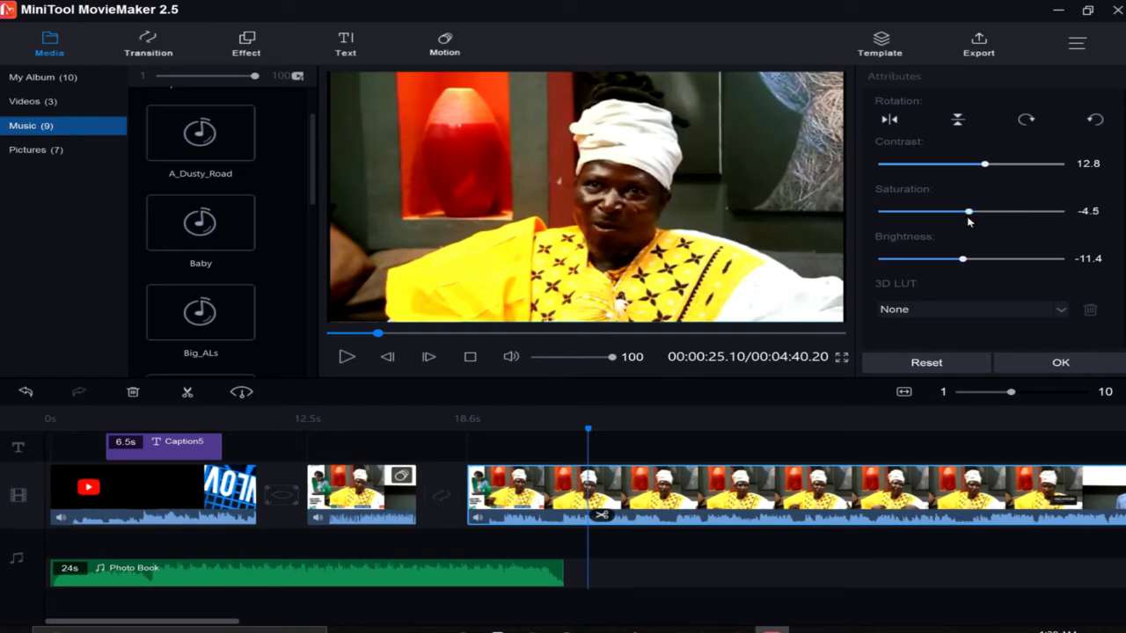
drag(982, 173, 959, 175)
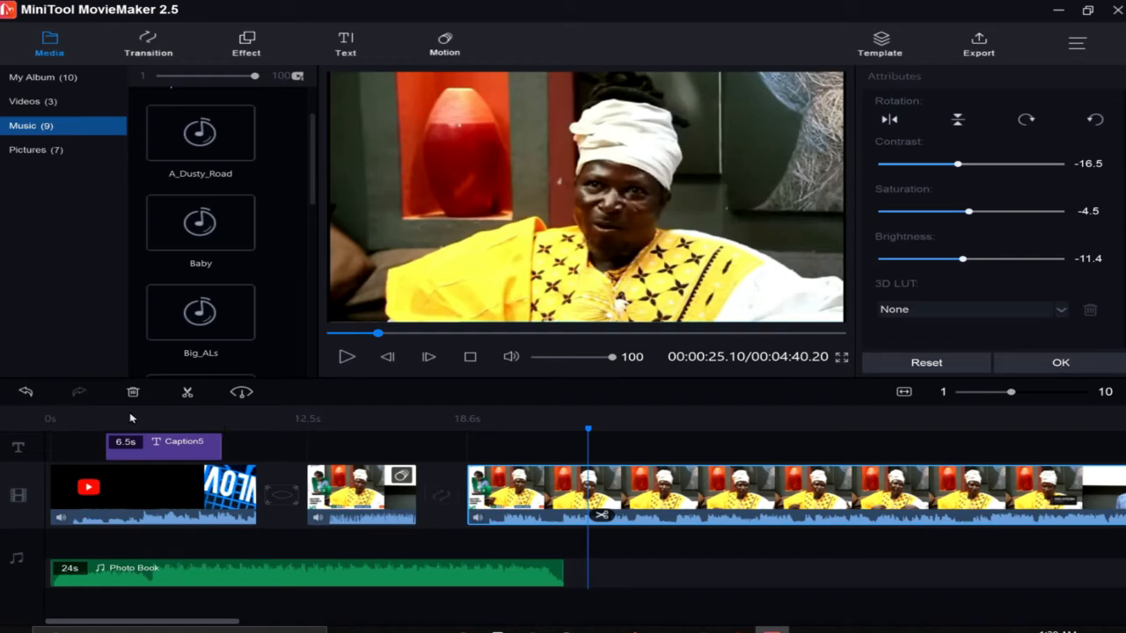
- Delete the short second timeline clip and cut the following clip at 24 seconds, where the Photo Book music ends, removing the rest
click(341, 498)
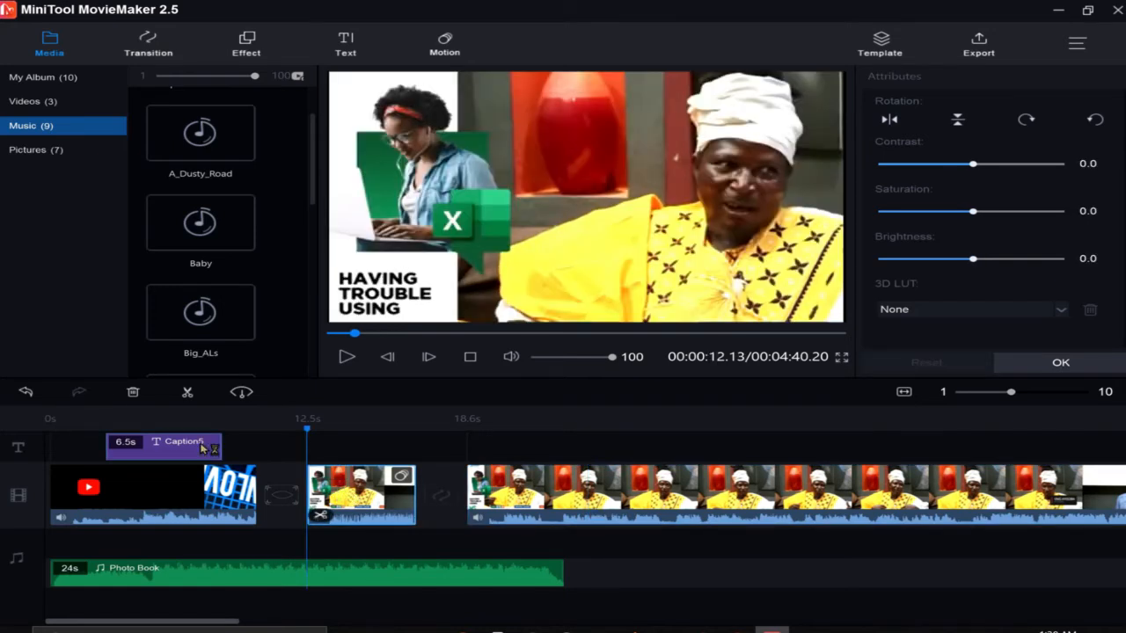
click(133, 397)
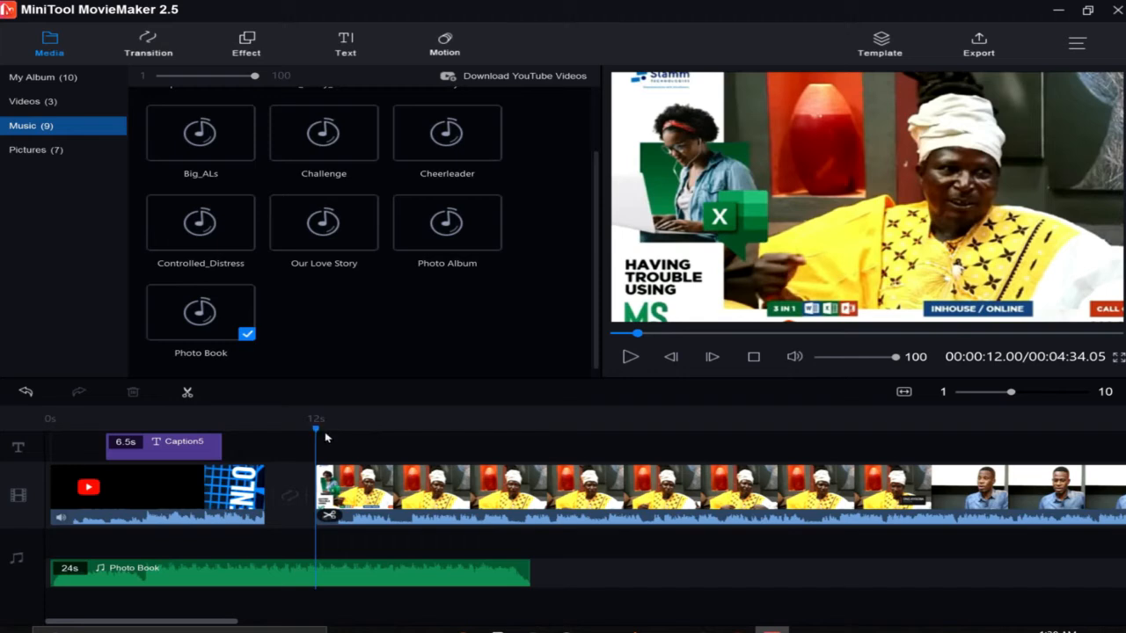
drag(318, 434, 533, 432)
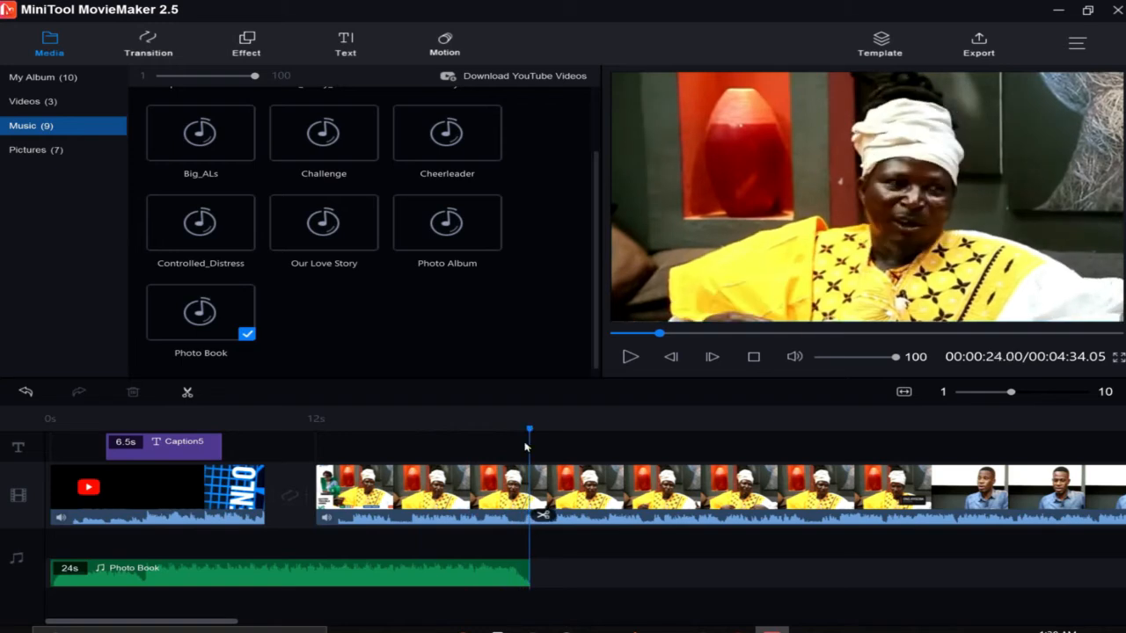
click(544, 516)
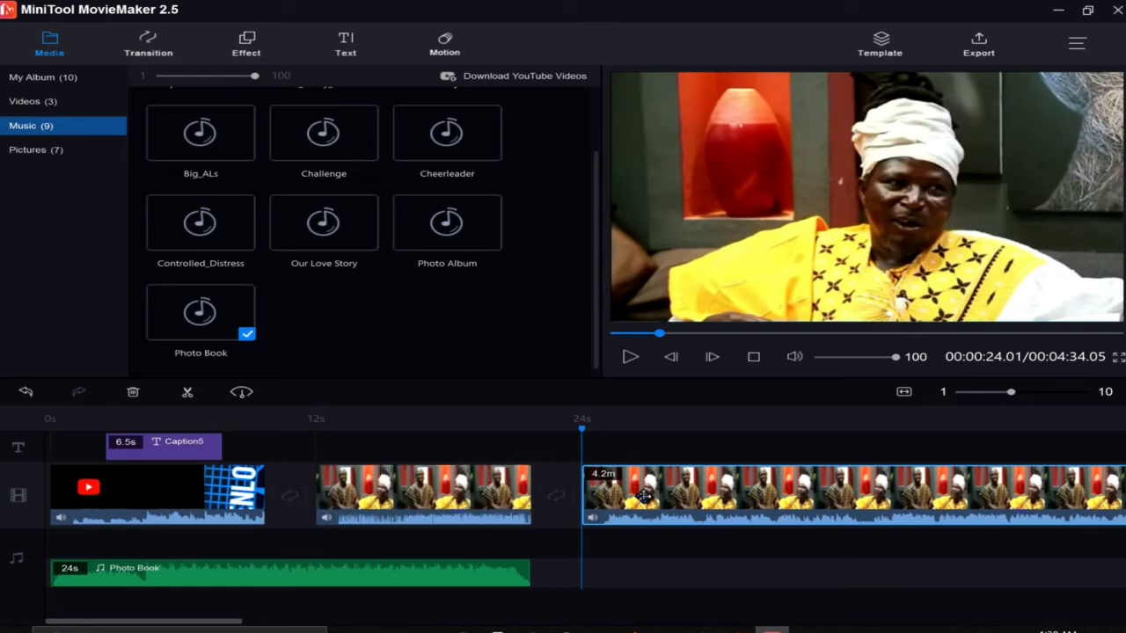
click(133, 392)
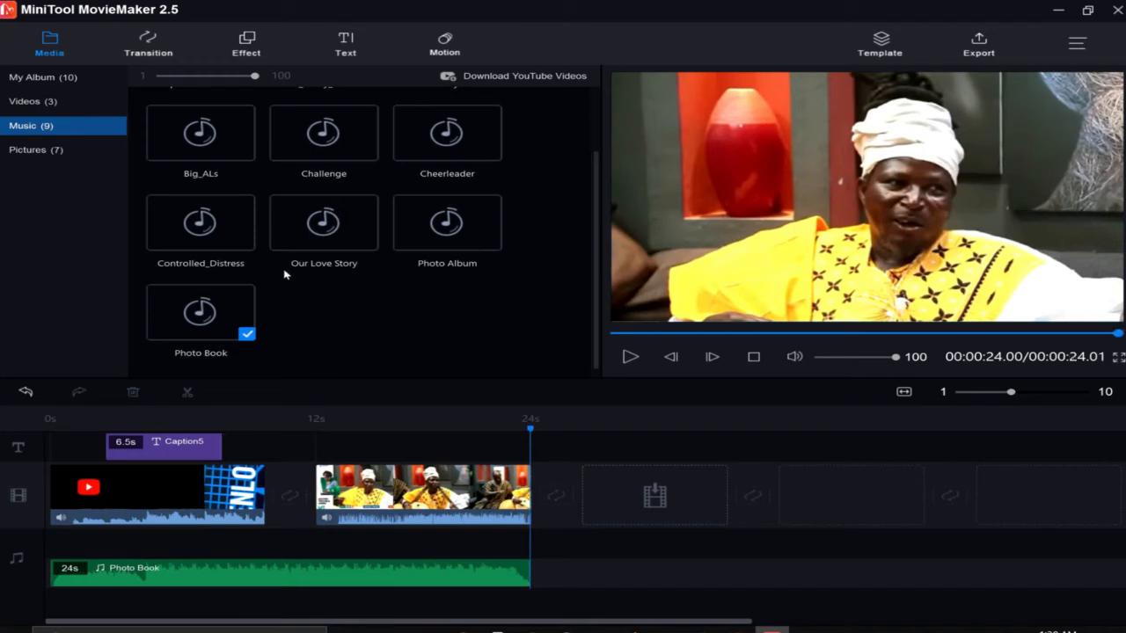
- Place the keyhole-shaped transition between the two remaining clips and play the movie from the start
click(154, 52)
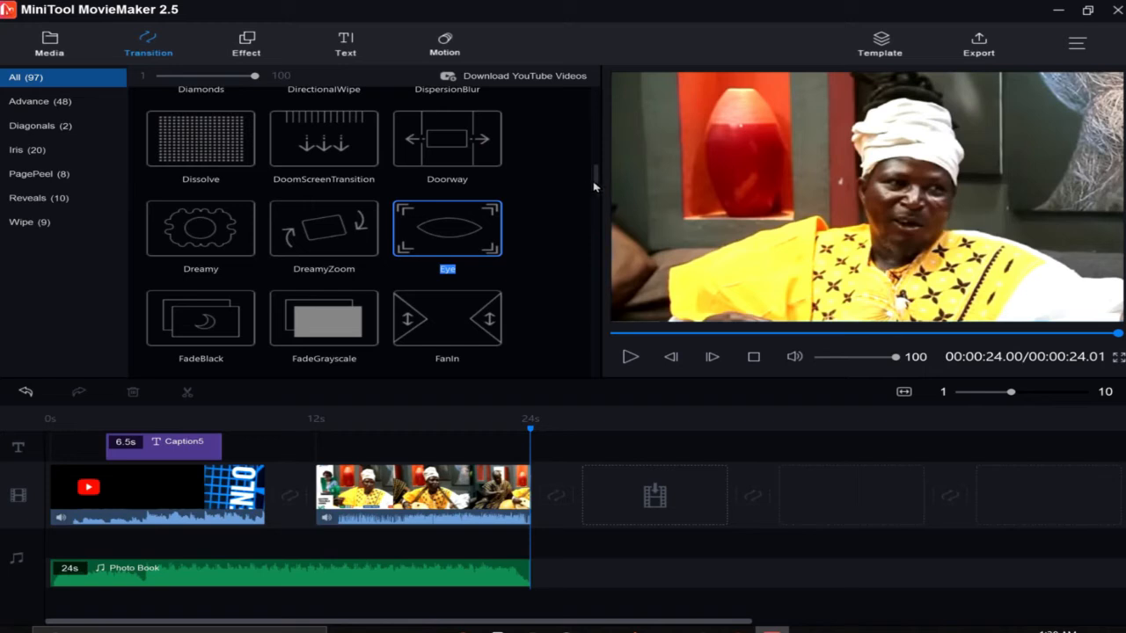
drag(597, 185, 595, 221)
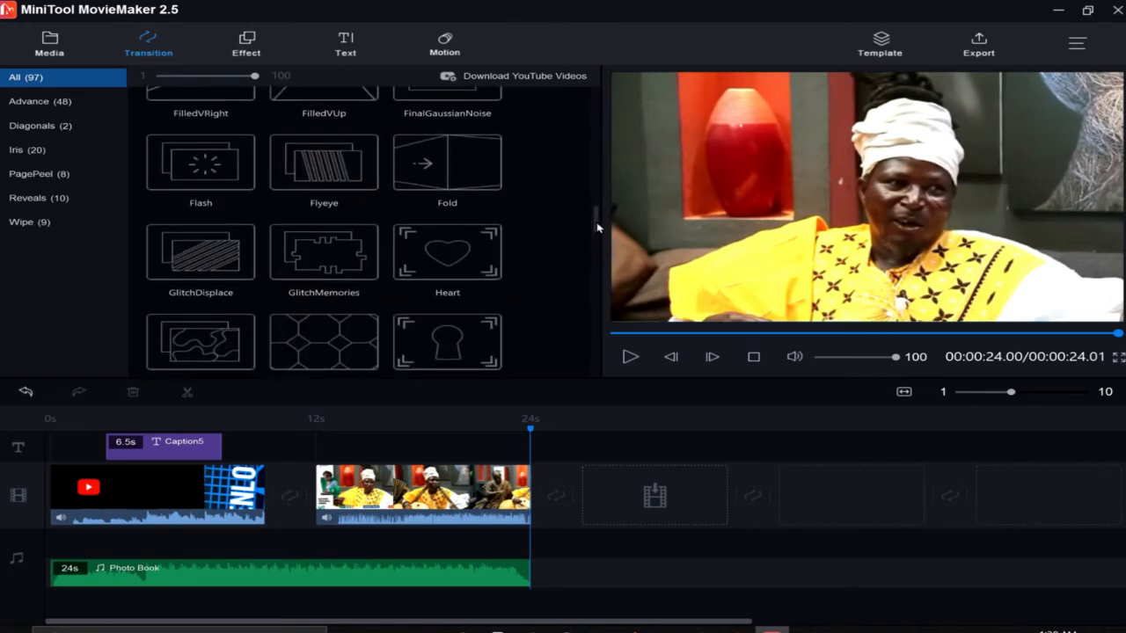
click(439, 246)
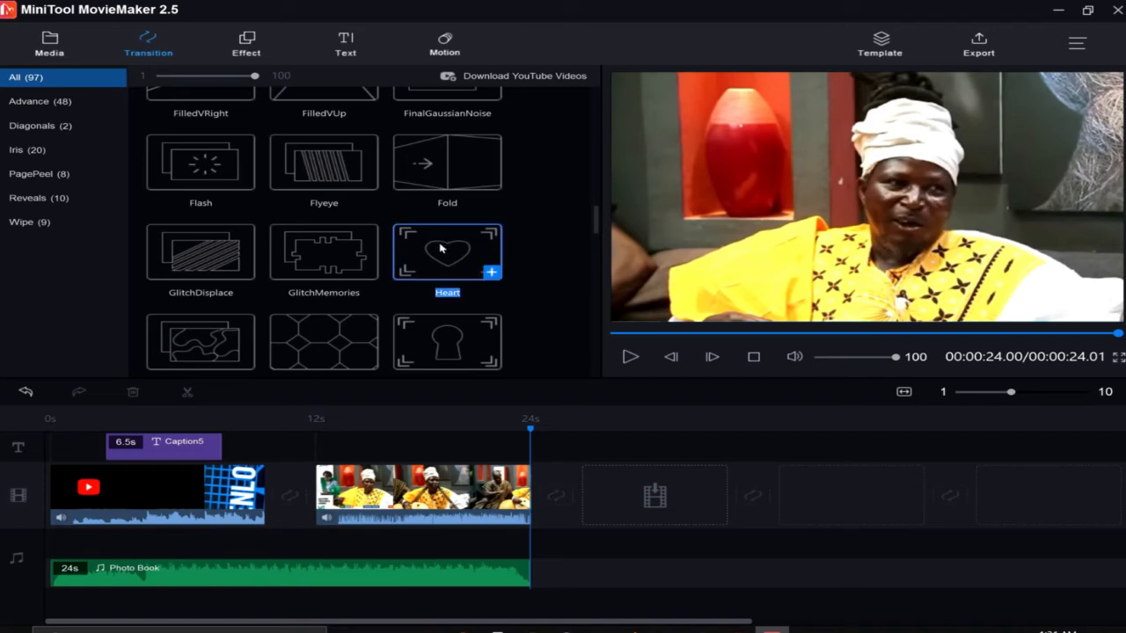
click(427, 342)
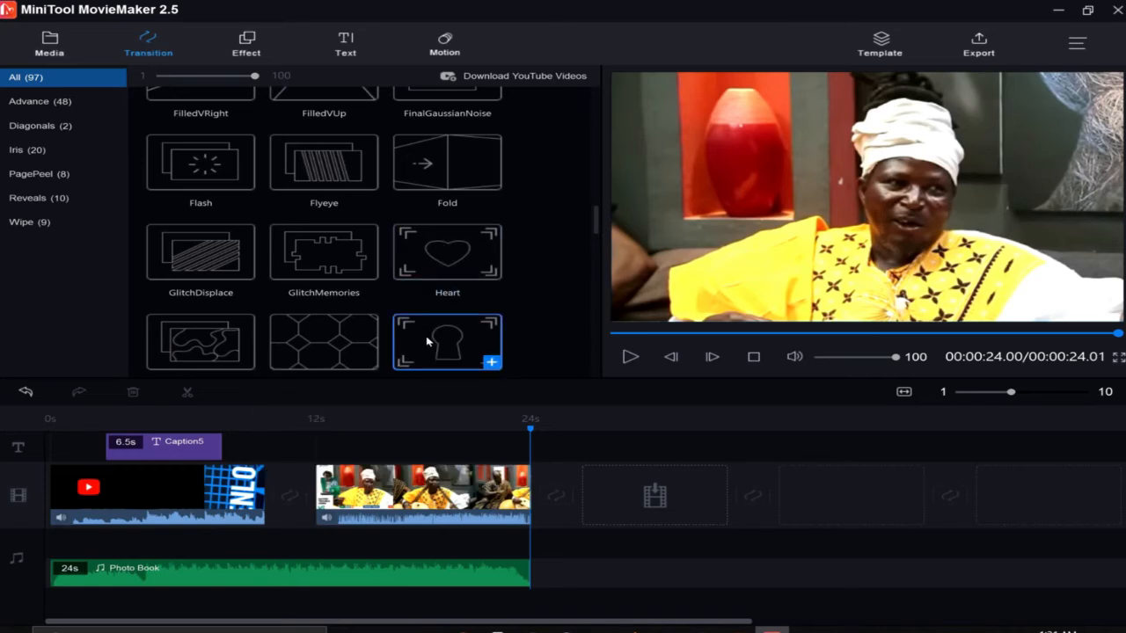
click(282, 494)
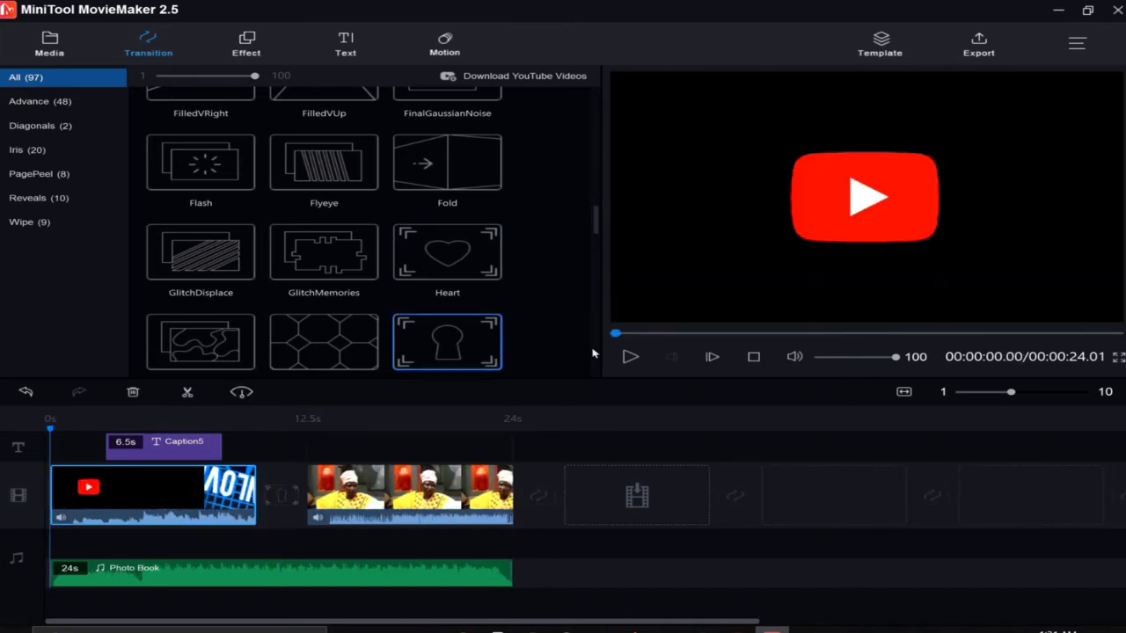
click(629, 356)
- Open the export settings, name the movie drums and choose MP4 as its format
click(976, 46)
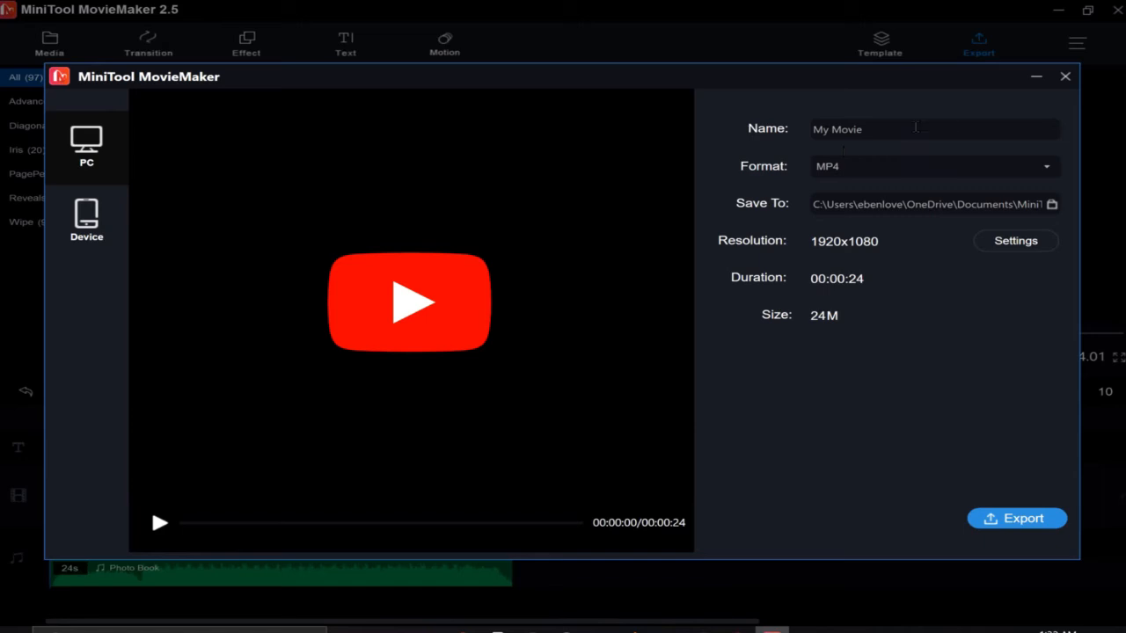
key(BackSpace)
key(BackSpace)
key(BackSpace)
key(BackSpace)
key(BackSpace)
key(BackSpace)
key(BackSpace)
key(BackSpace)
text(dr)
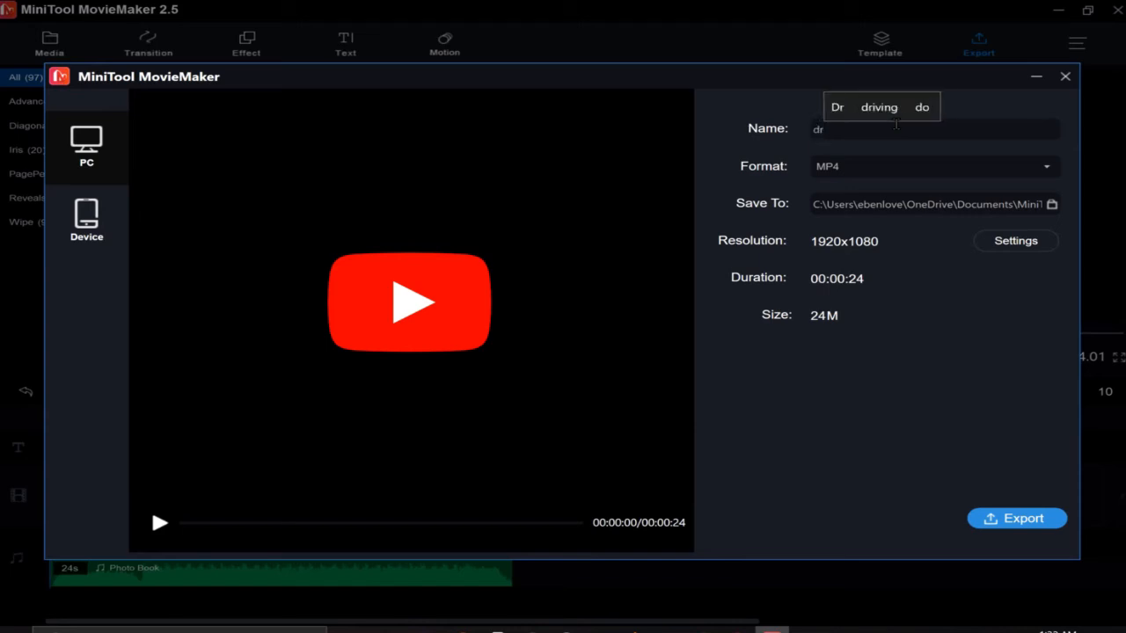
text(ums)
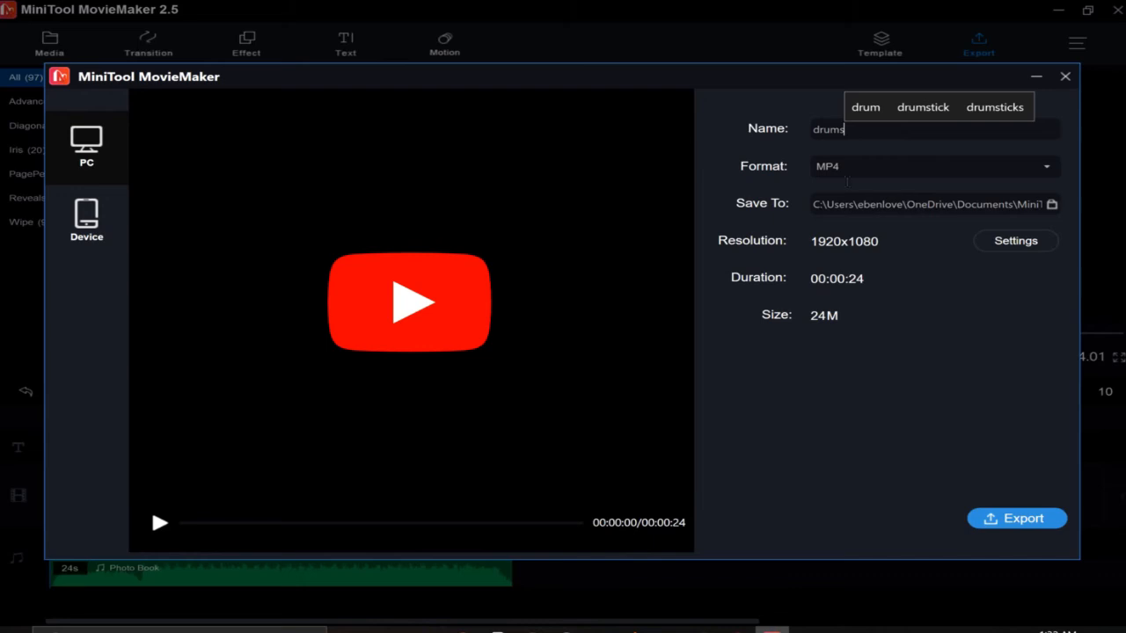
click(1049, 170)
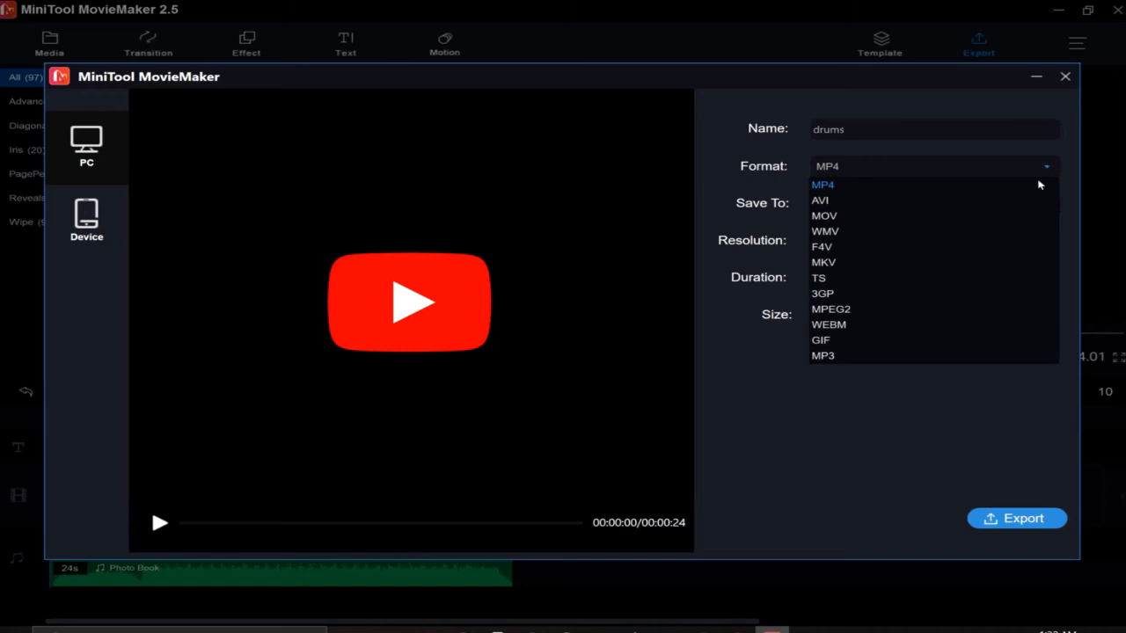
click(894, 185)
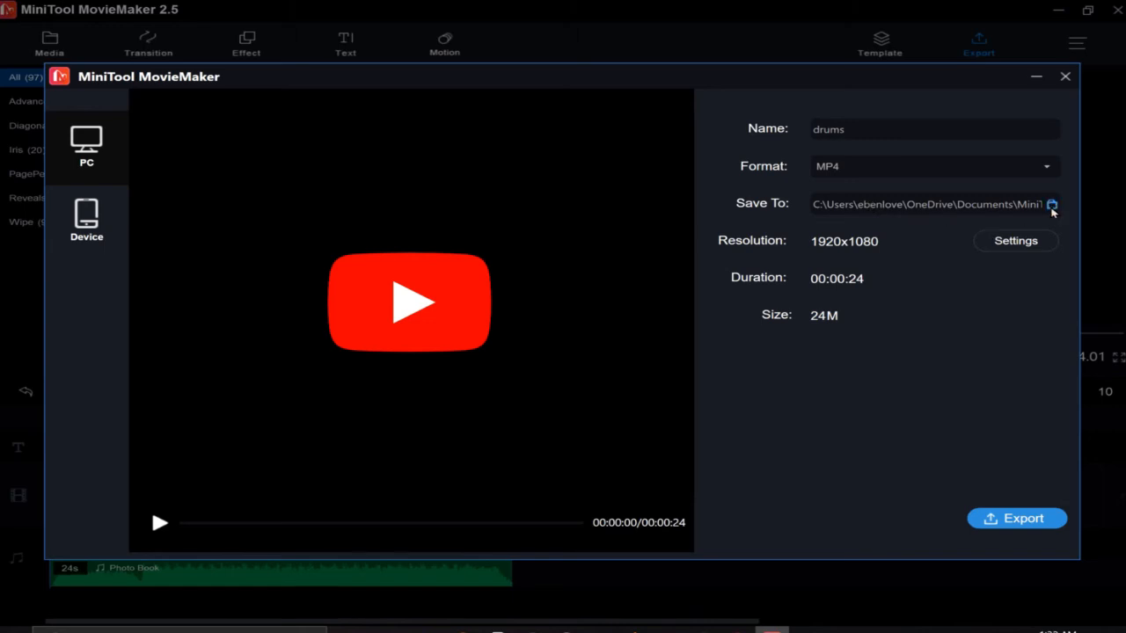
- Set the save location to the Videos folder as drums.mp4 and export the movie
click(1051, 206)
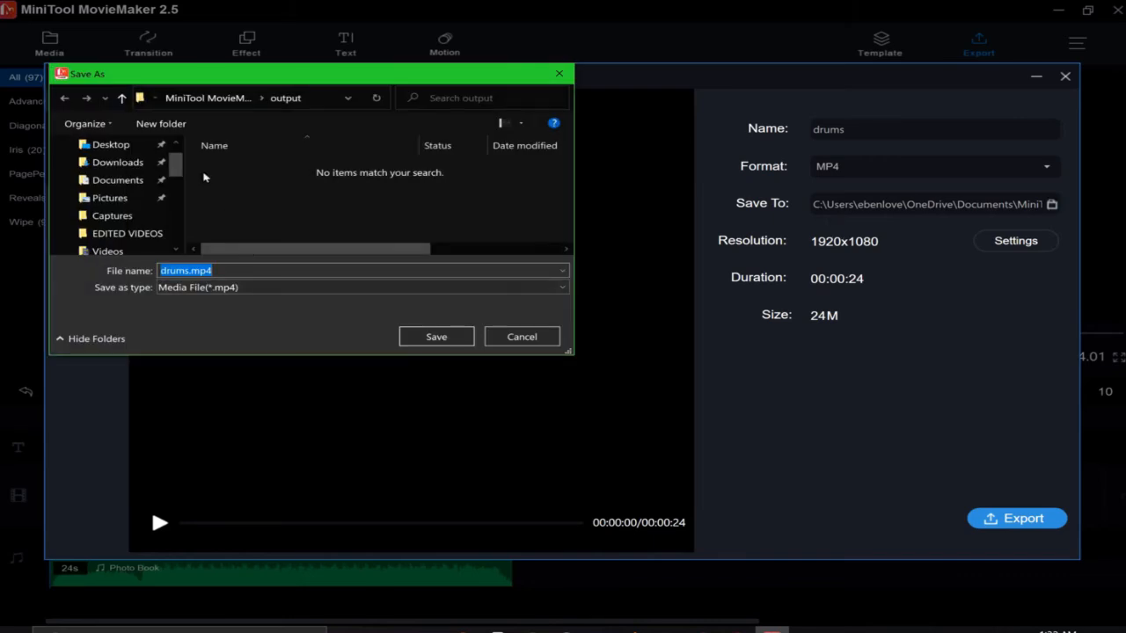
drag(171, 164, 176, 184)
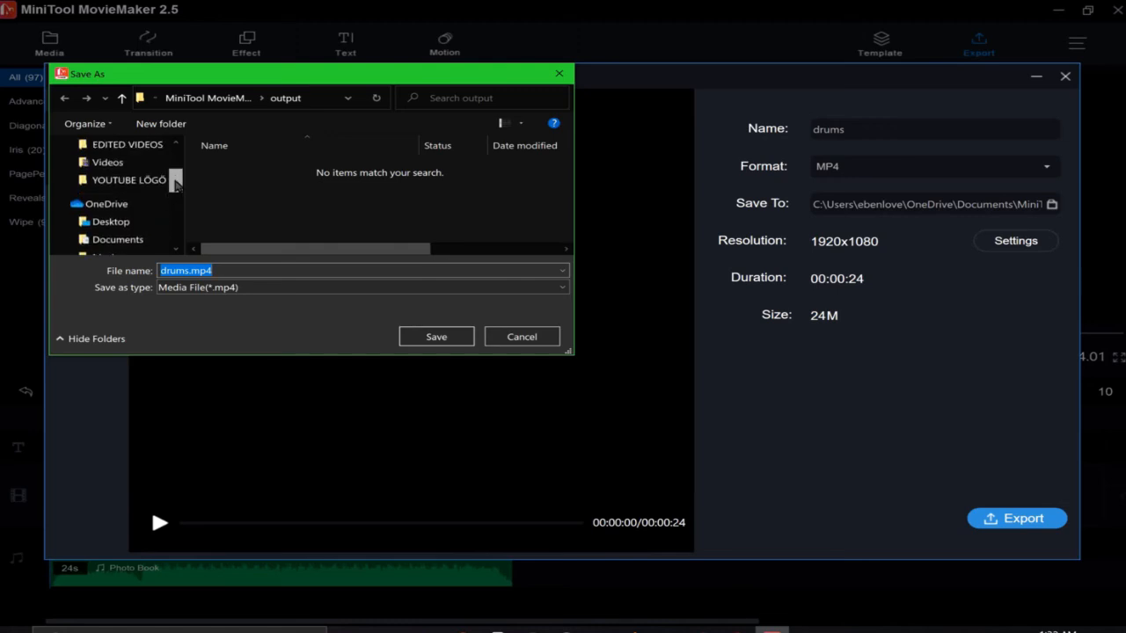
click(133, 171)
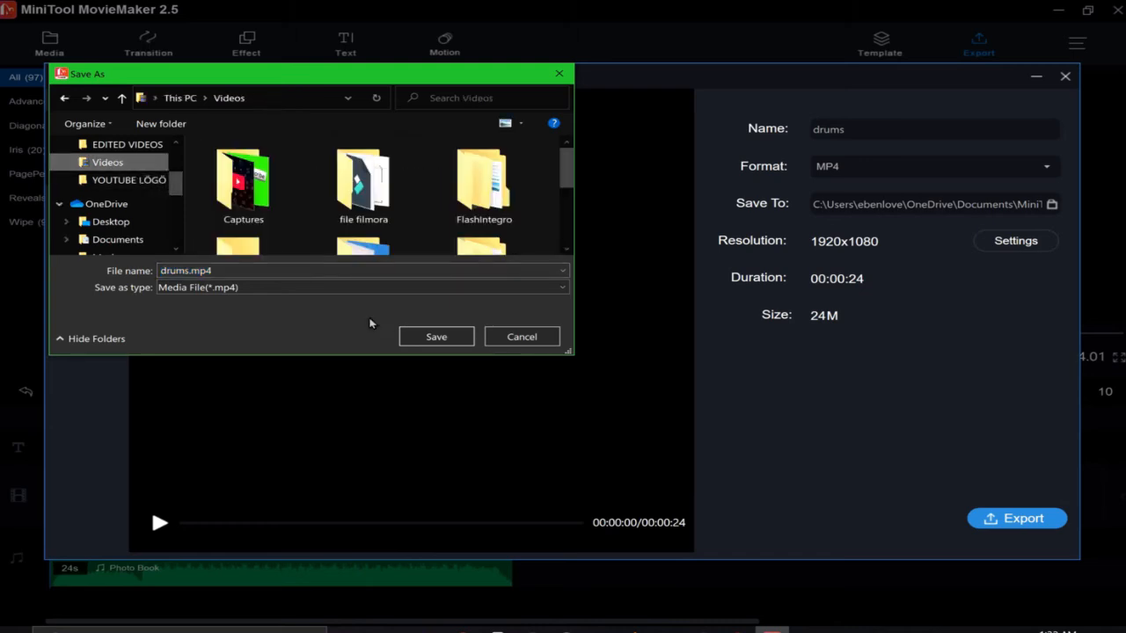
click(435, 337)
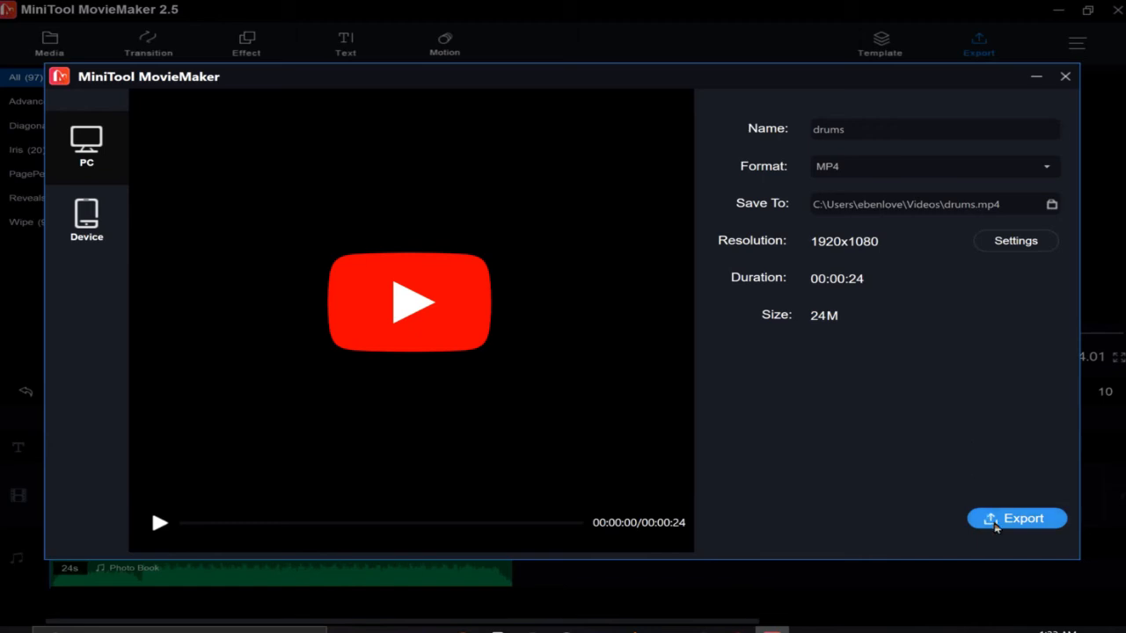
click(996, 523)
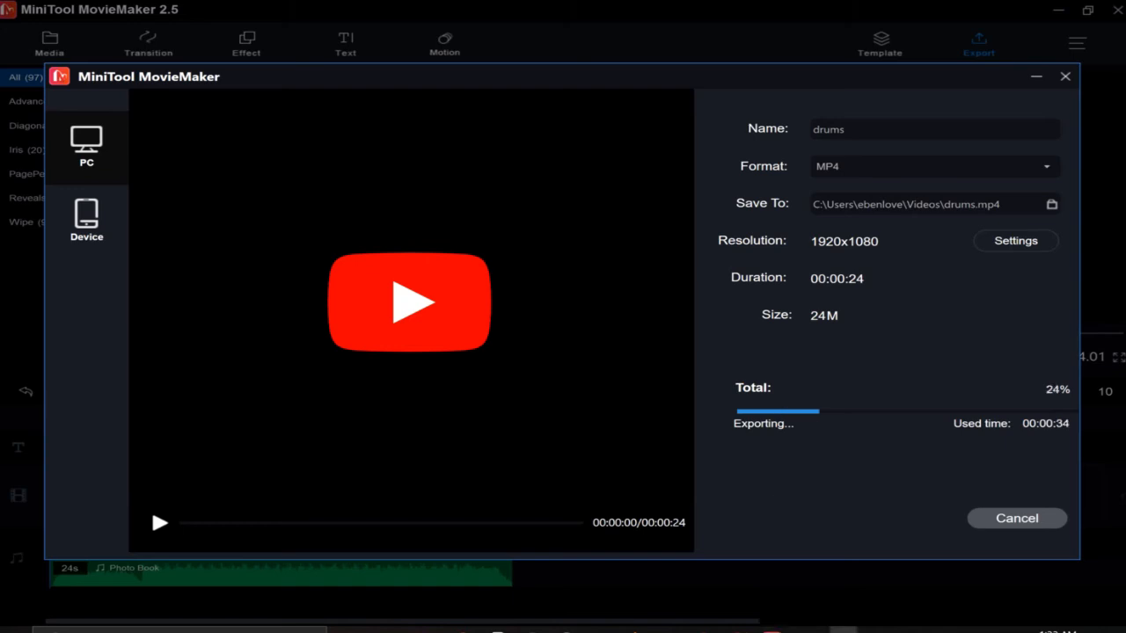
click(843, 630)
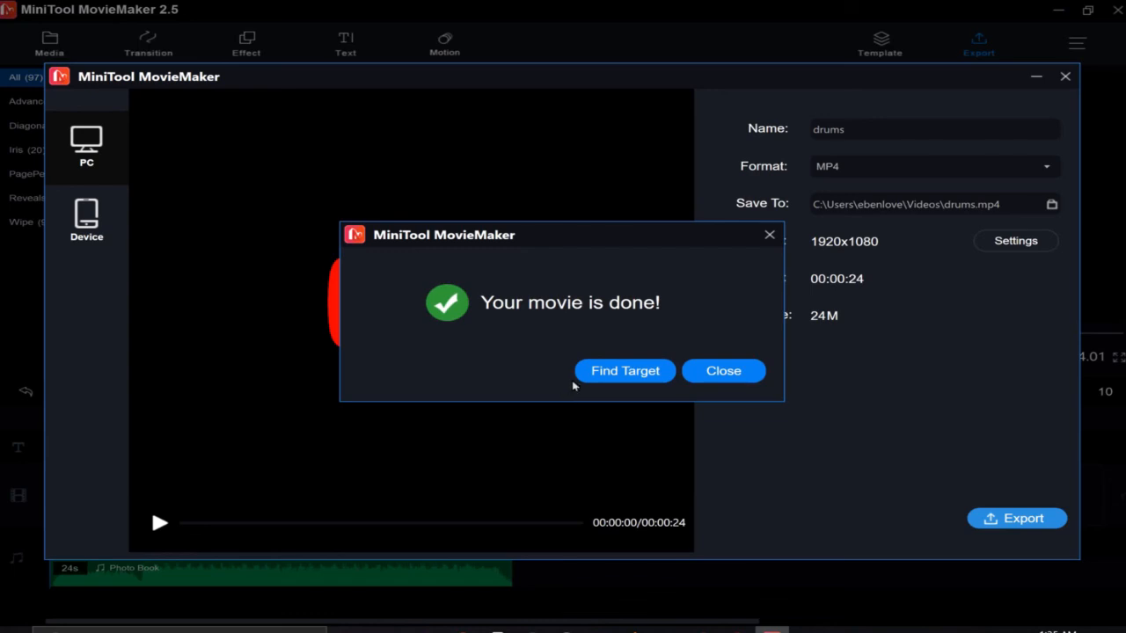
- Locate the exported drums.mp4 in File Explorer and play it in the video player
click(630, 382)
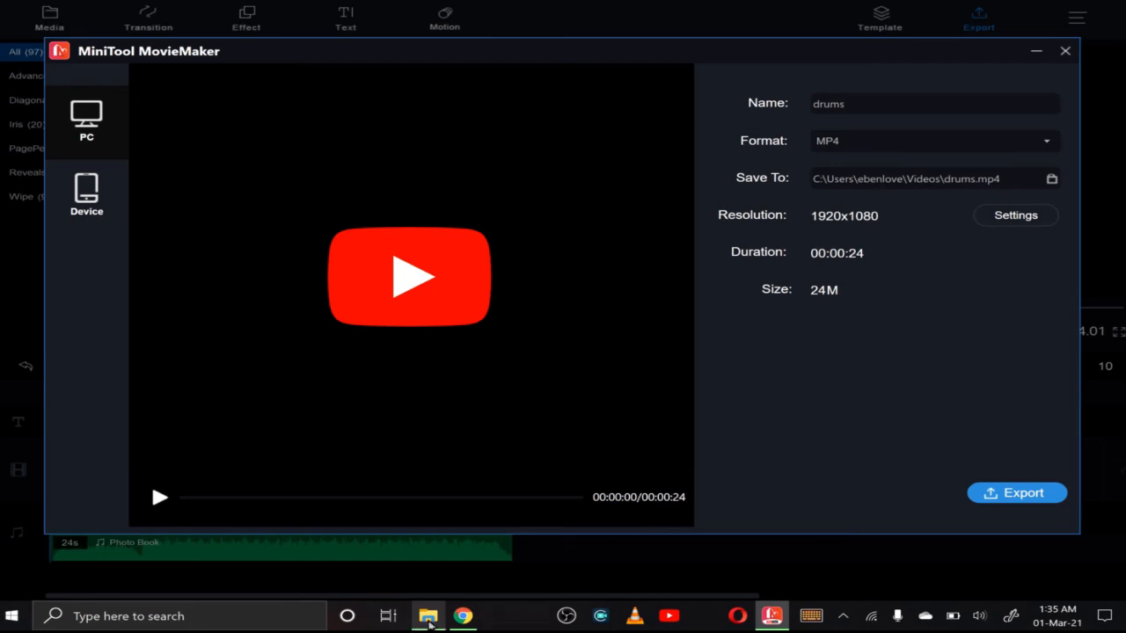
click(428, 618)
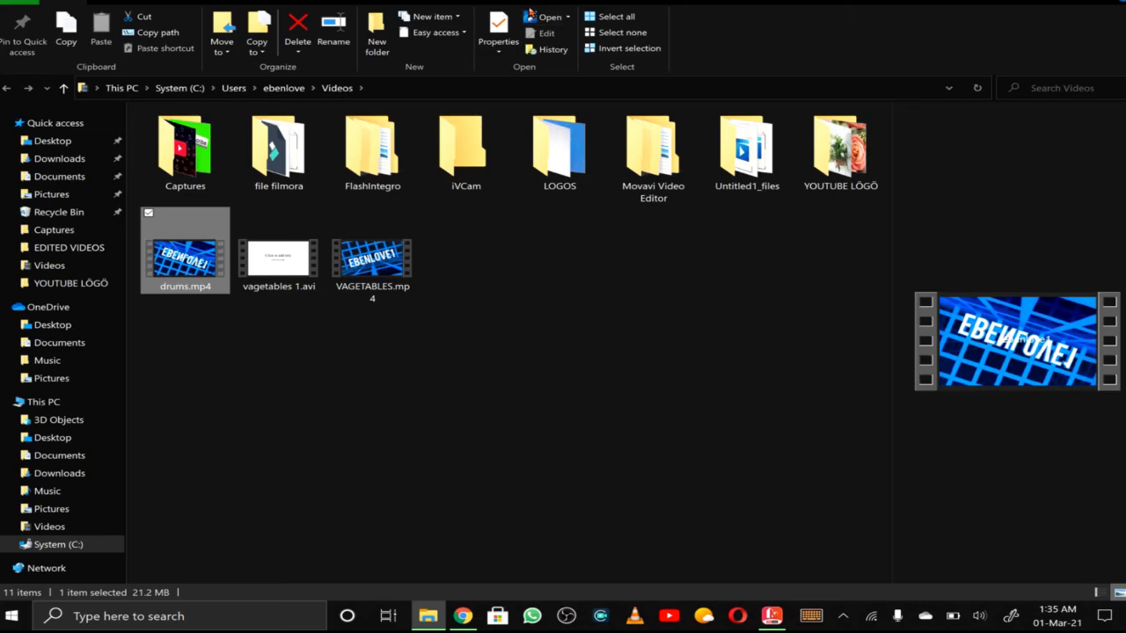
click(538, 16)
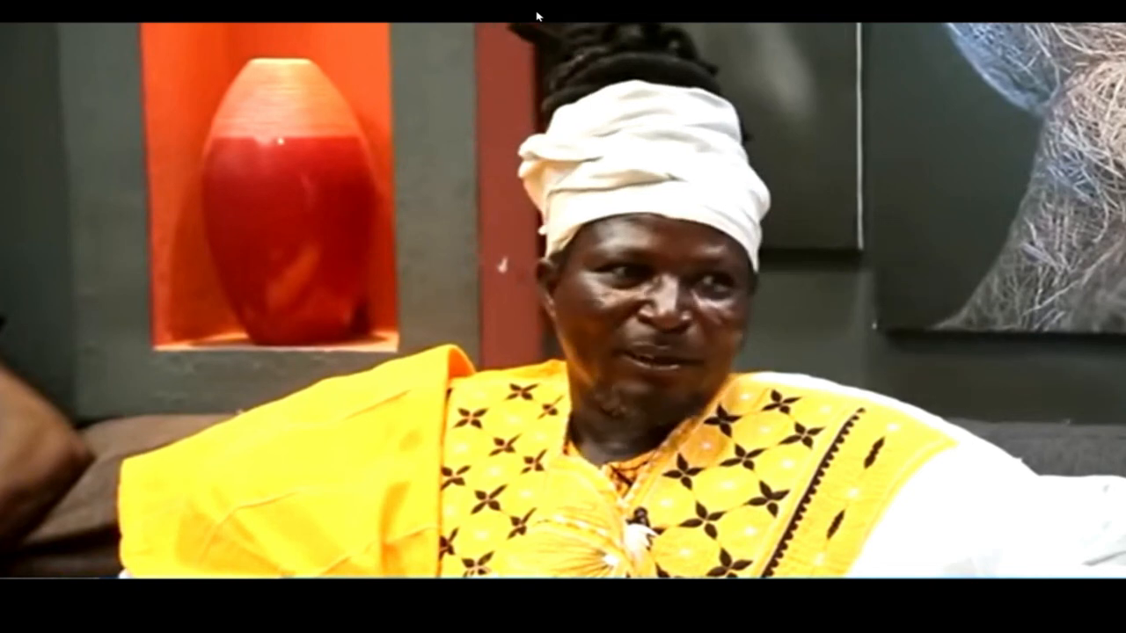
mouse_move(492, 110)
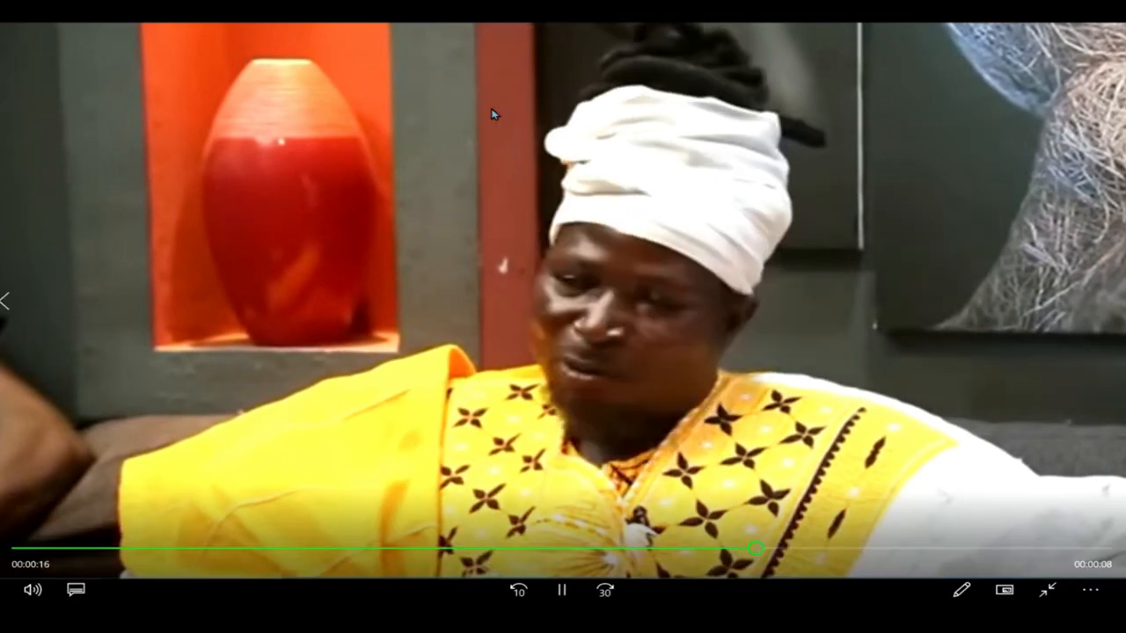